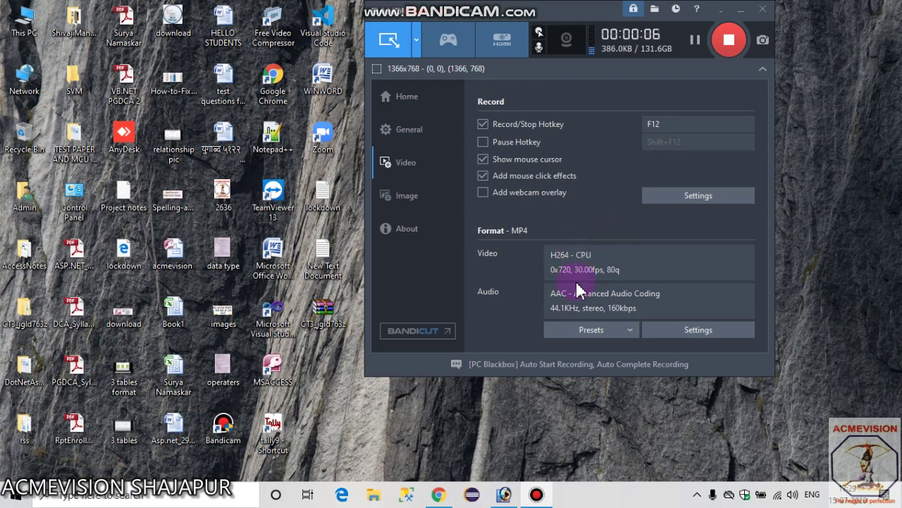
# - Minimize Chrome and bring the empty Photoshop workspace to the front
pyautogui.click(444, 495)
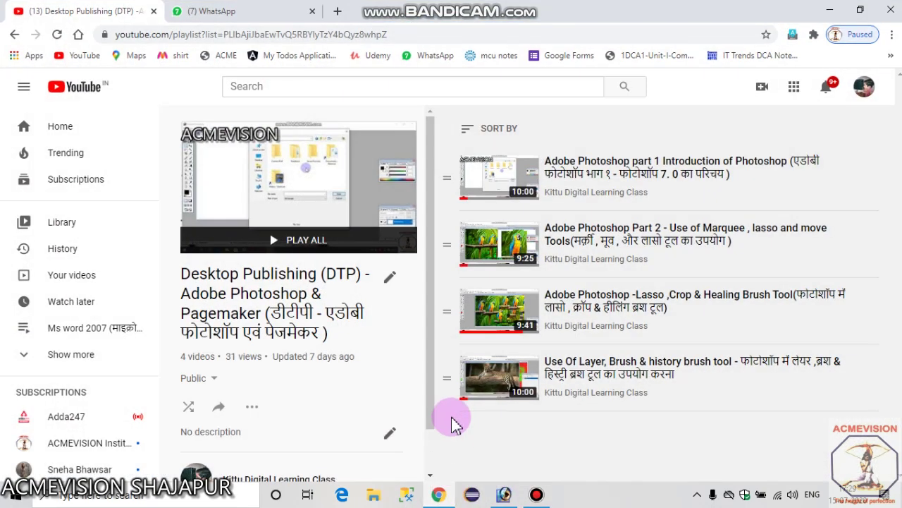
pyautogui.click(830, 9)
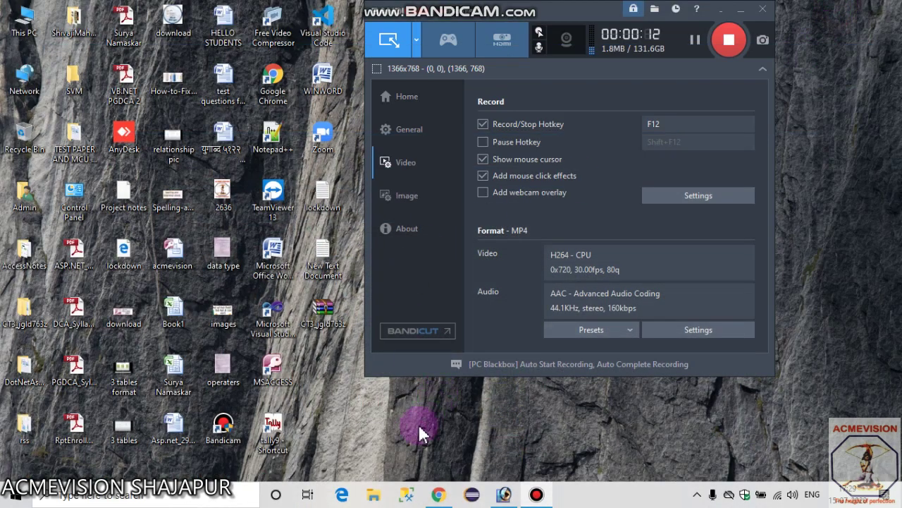
pyautogui.moveTo(504, 494)
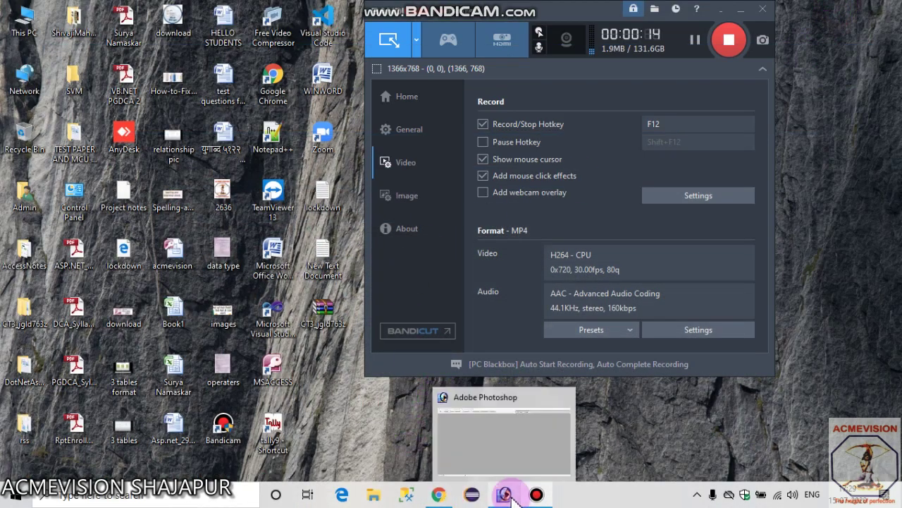
pyautogui.click(513, 496)
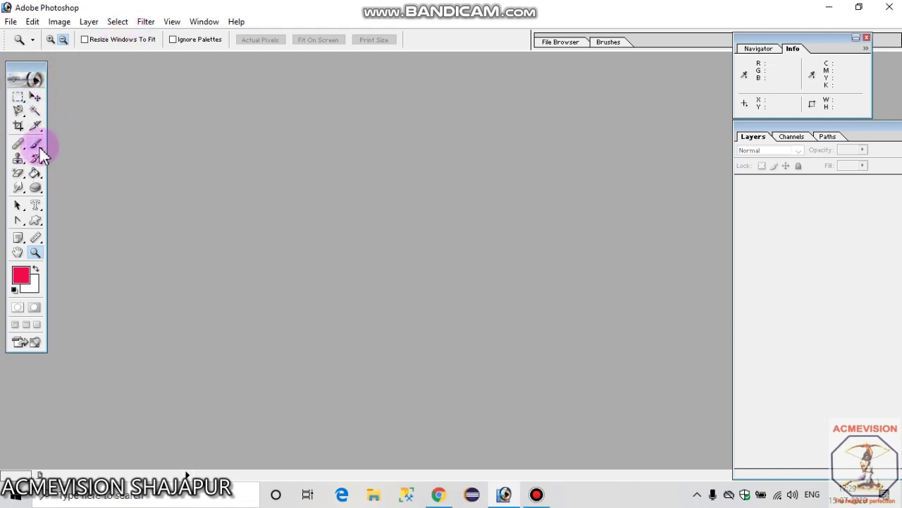
# - Choose the History Brush and open the sunglasses portrait 802410.jpg
pyautogui.click(36, 145)
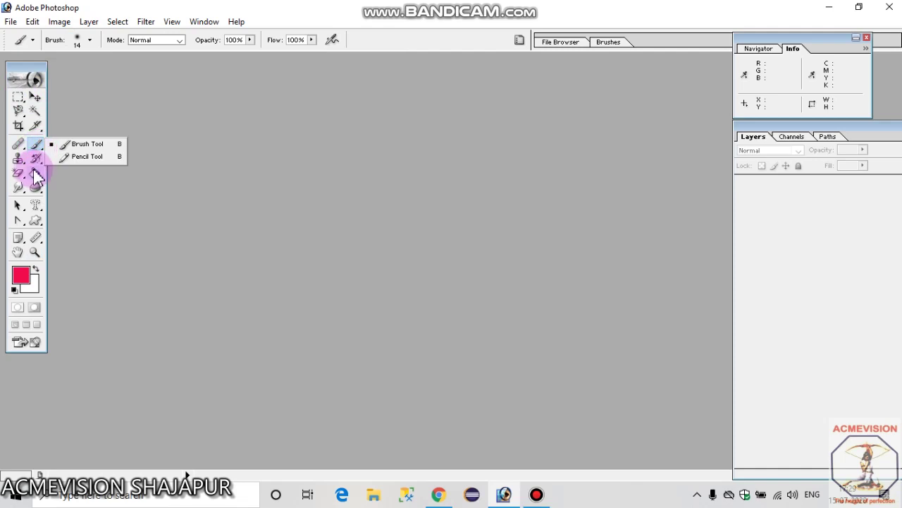
pyautogui.click(36, 160)
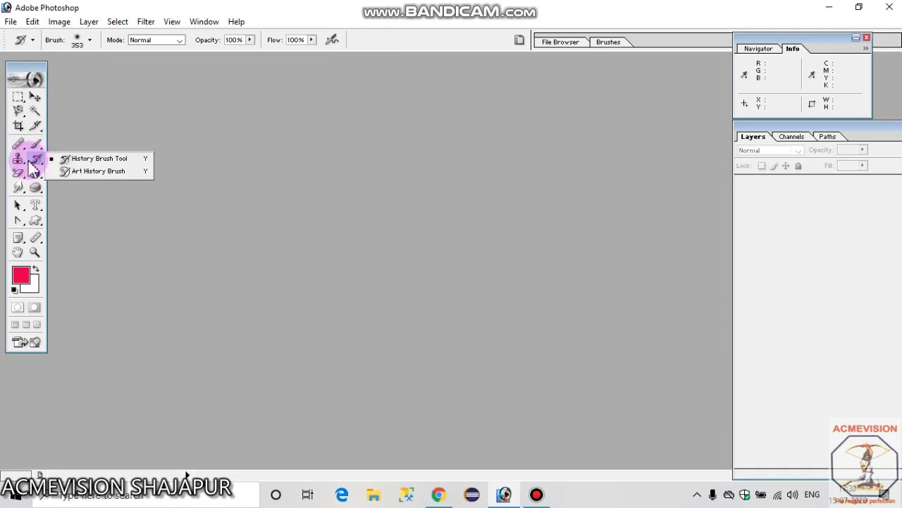
pyautogui.click(98, 159)
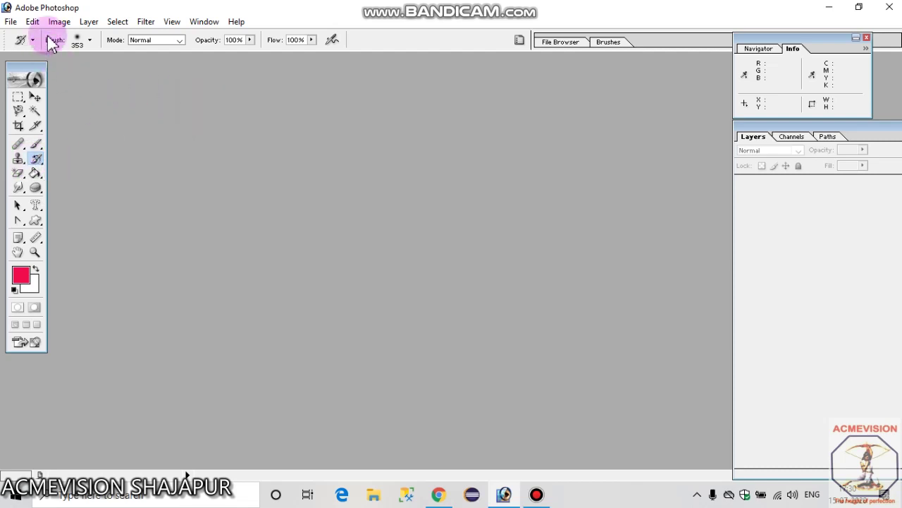
pyautogui.click(11, 21)
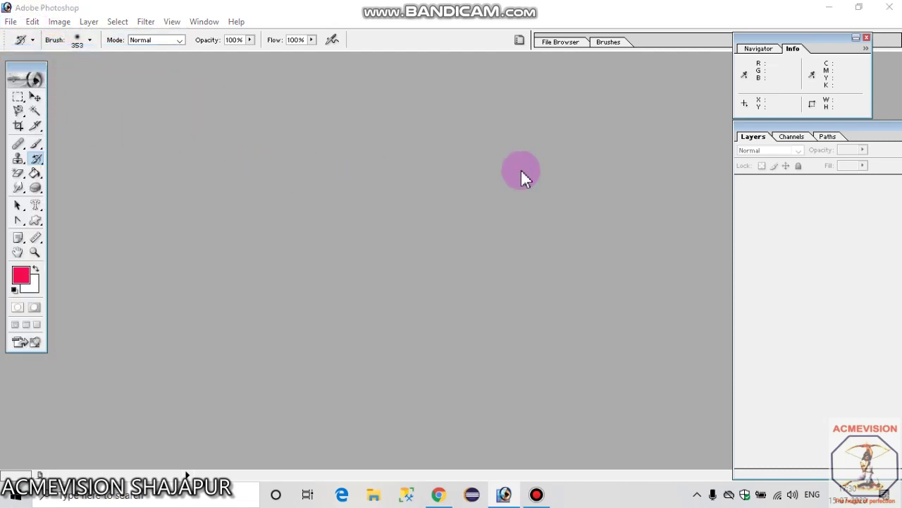
pyautogui.doubleClick(521, 176)
pyautogui.click(437, 110)
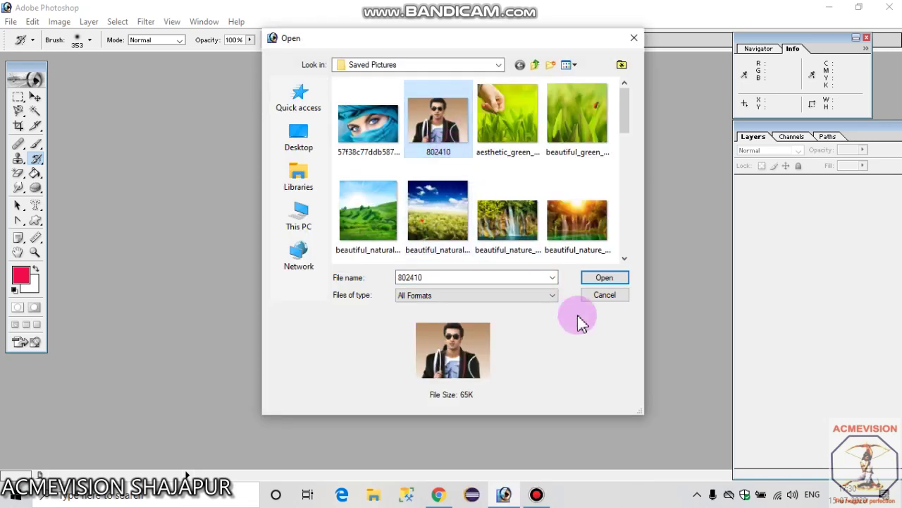
pyautogui.click(604, 277)
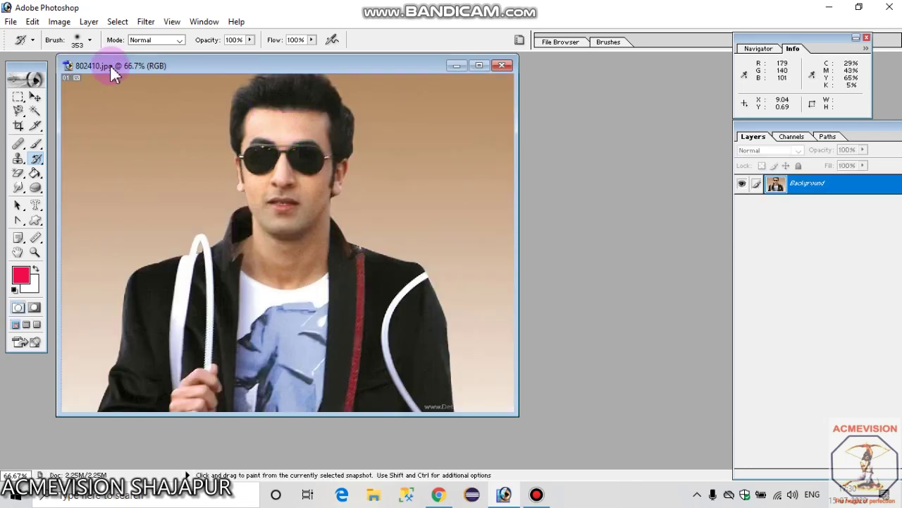
# - Create a blank 640 x 480 document, place it to the right, and refocus the photo
pyautogui.click(11, 21)
pyautogui.click(15, 35)
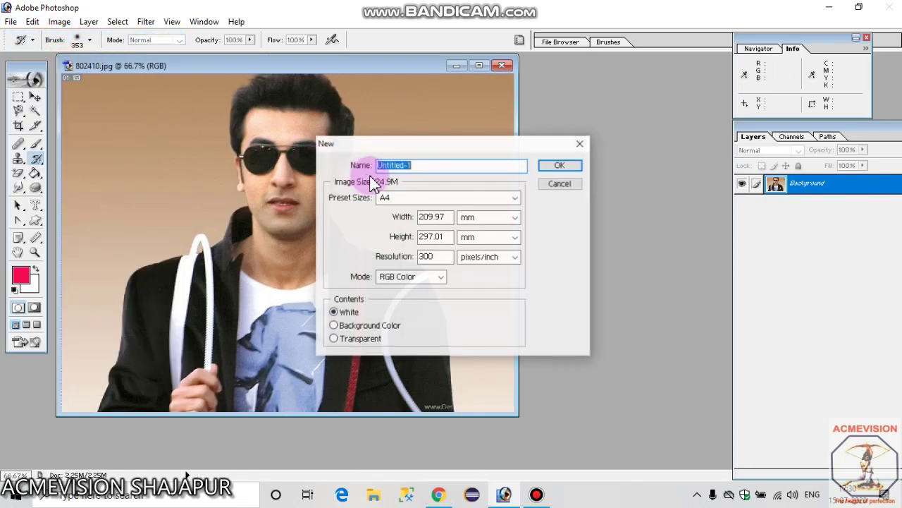
pyautogui.click(444, 198)
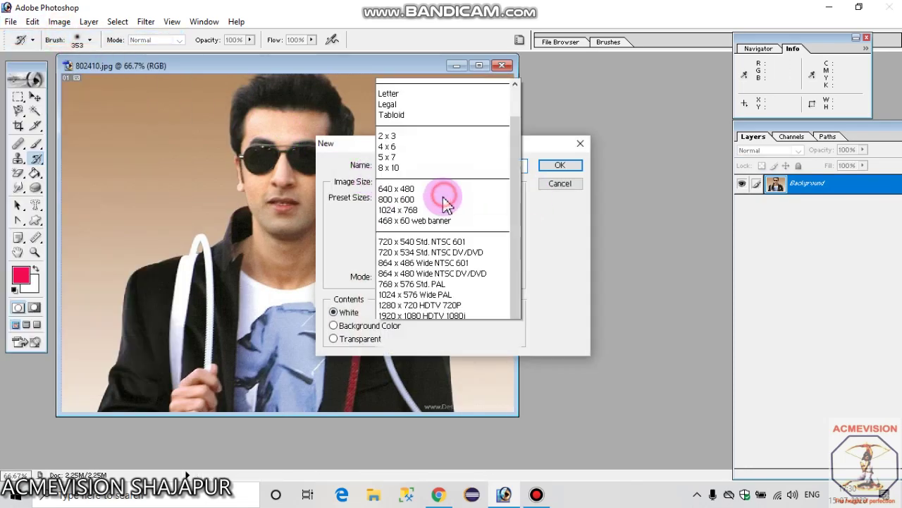
pyautogui.click(423, 107)
pyautogui.click(564, 165)
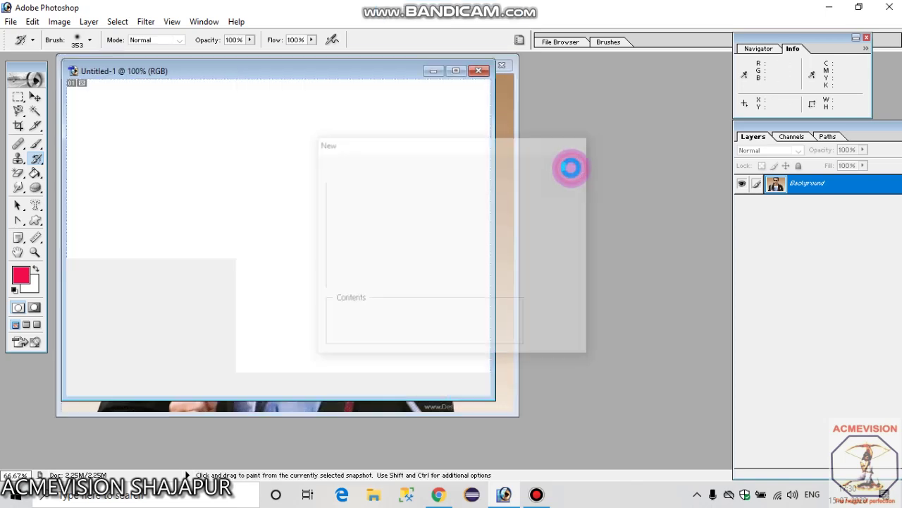
pyautogui.moveTo(287, 77)
pyautogui.mouseDown()
pyautogui.moveTo(534, 147)
pyautogui.moveTo(595, 147)
pyautogui.mouseUp()
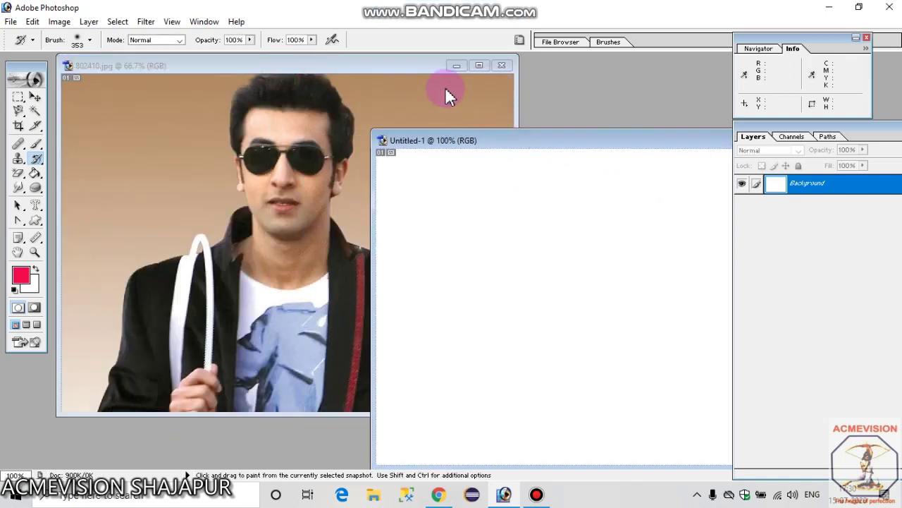
pyautogui.click(445, 87)
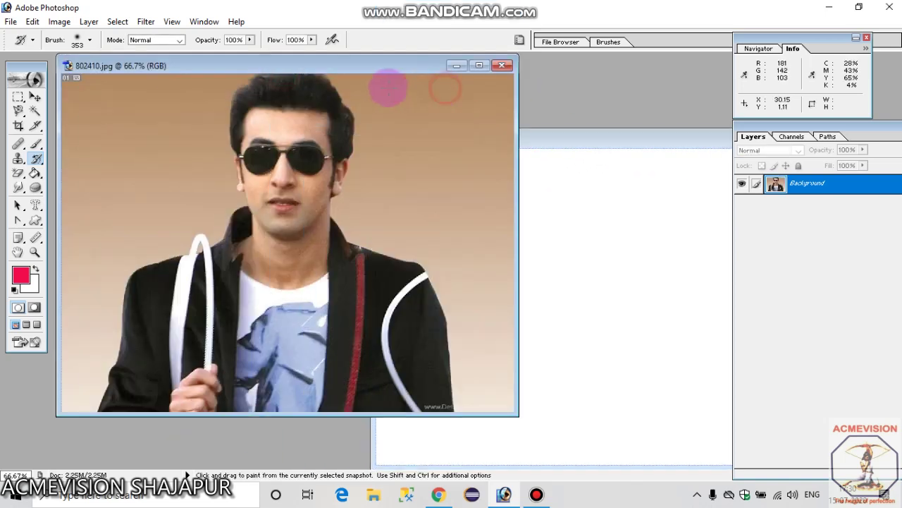
# - Choose the Clone Stamp Tool and Alt-click the sunglasses bridge as the clone source
pyautogui.click(35, 157)
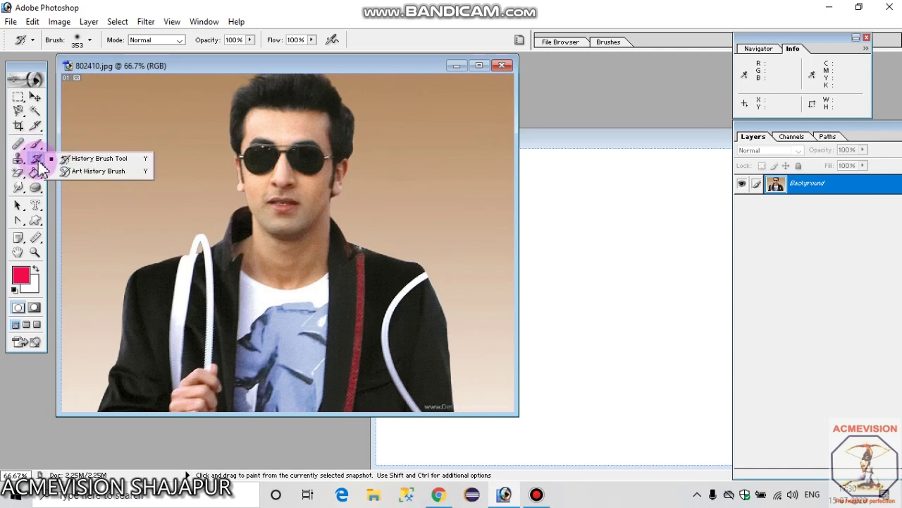
pyautogui.click(19, 160)
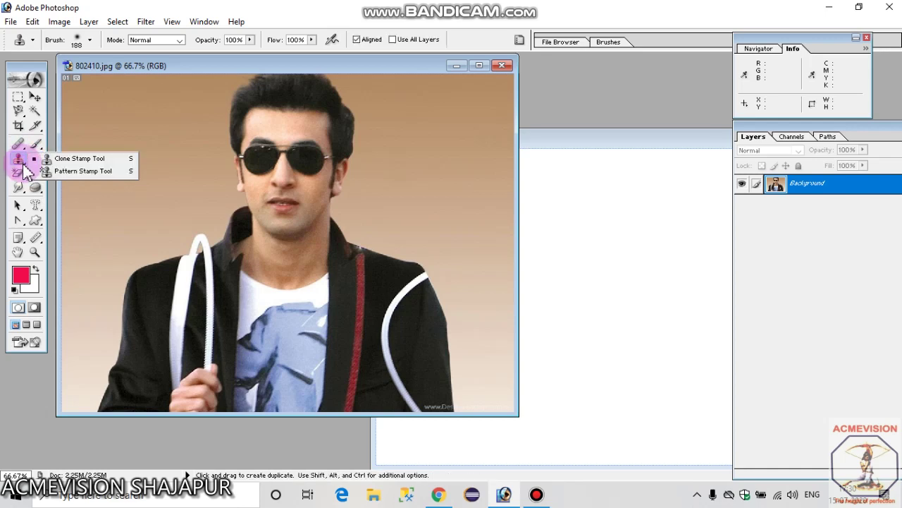
pyautogui.click(19, 144)
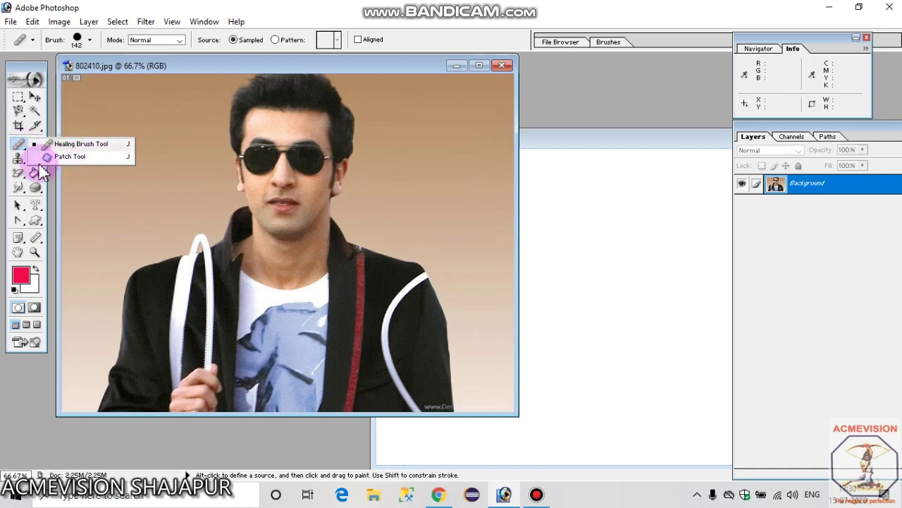
pyautogui.click(14, 161)
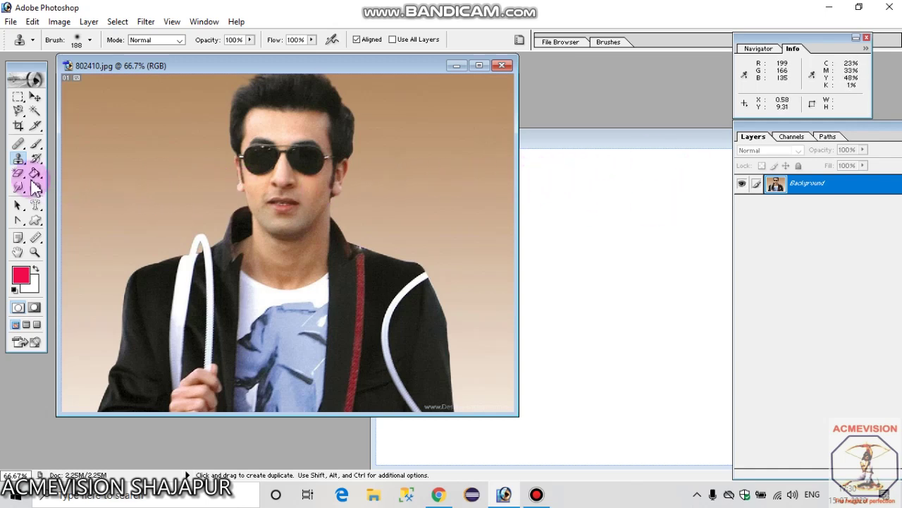
pyautogui.moveTo(19, 169); pyautogui.dragTo(96, 166)
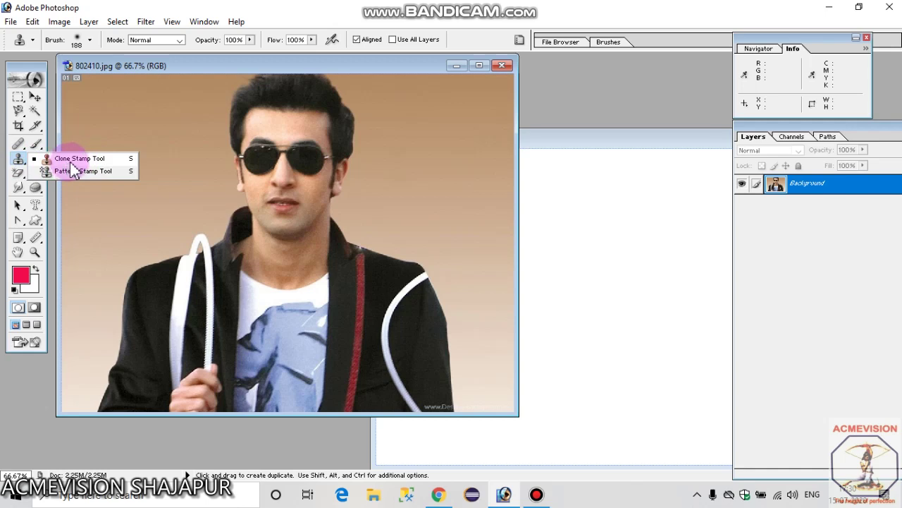
pyautogui.click(70, 159)
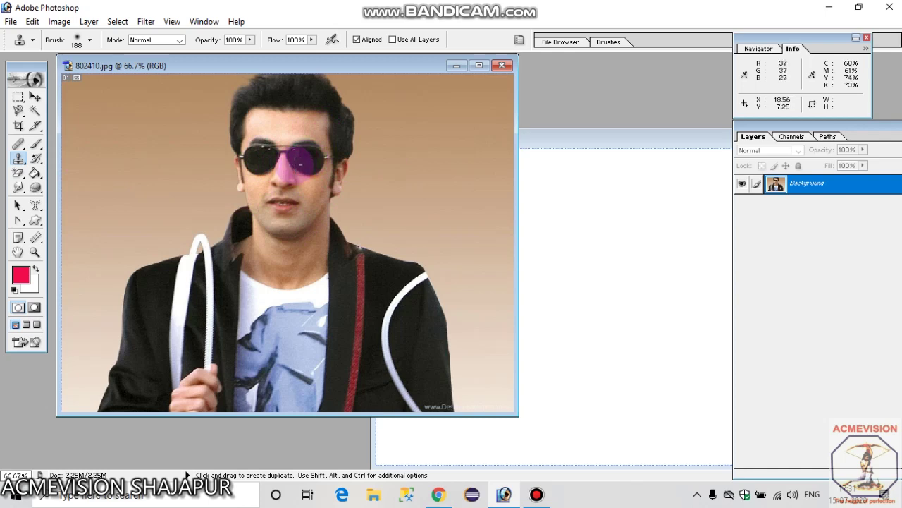
pyautogui.press('alt')
pyautogui.keyDown('alt'); pyautogui.click(295, 164); pyautogui.keyUp('alt')
# - Clone the face, sunglasses and shoulders into Untitled-1, then fill it white with Ctrl+Backspace
pyautogui.click(583, 219)
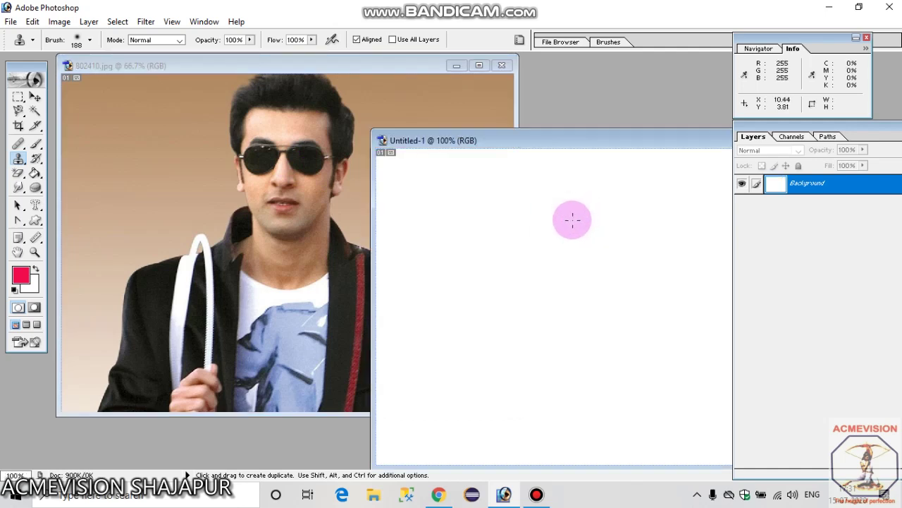
pyautogui.moveTo(572, 220)
pyautogui.mouseDown()
pyautogui.moveTo(633, 173)
pyautogui.moveTo(533, 168)
pyautogui.moveTo(544, 413)
pyautogui.moveTo(615, 202)
pyautogui.moveTo(463, 453)
pyautogui.moveTo(623, 209)
pyautogui.moveTo(368, 308)
pyautogui.moveTo(636, 419)
pyautogui.moveTo(638, 155)
pyautogui.moveTo(439, 247)
pyautogui.mouseUp()
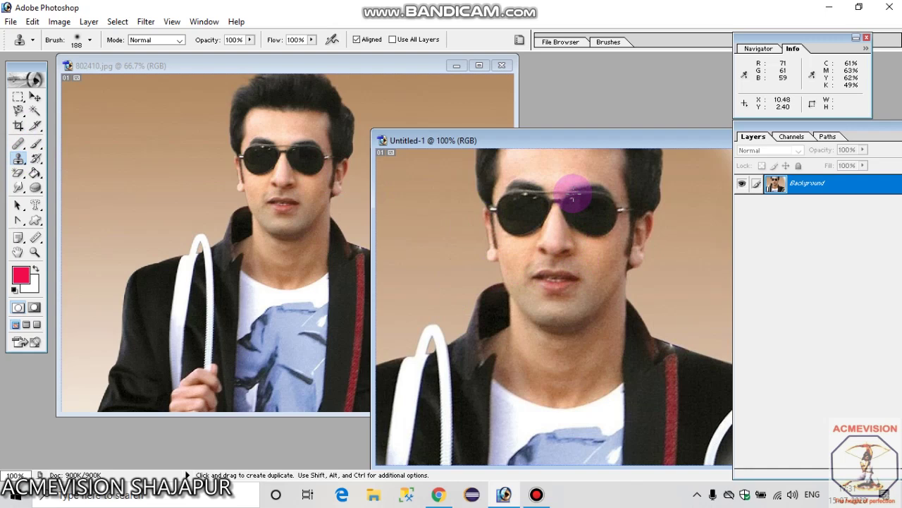
pyautogui.moveTo(572, 199)
pyautogui.mouseDown()
pyautogui.moveTo(528, 210)
pyautogui.moveTo(509, 240)
pyautogui.moveTo(383, 246)
pyautogui.moveTo(393, 242)
pyautogui.moveTo(423, 244)
pyautogui.moveTo(382, 279)
pyautogui.mouseUp()
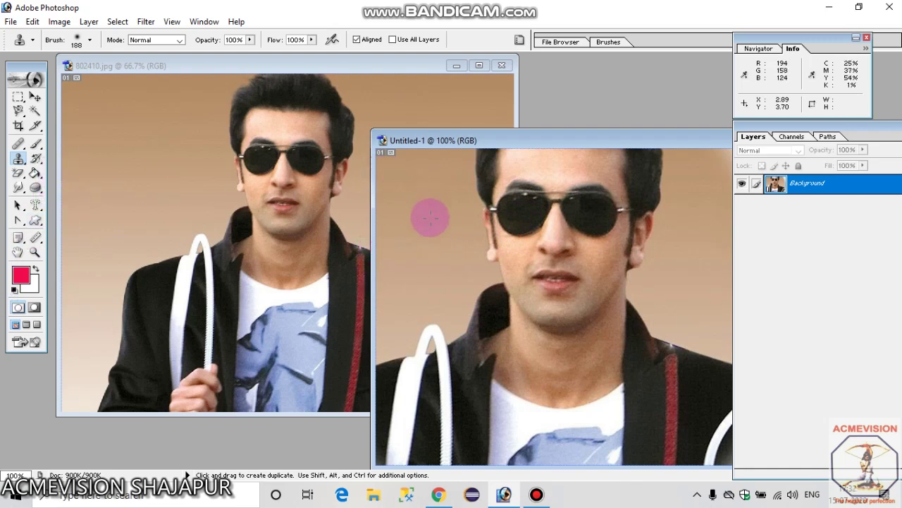
pyautogui.press('ctrl')
pyautogui.hotkey('ctrl', 'BackSpace')
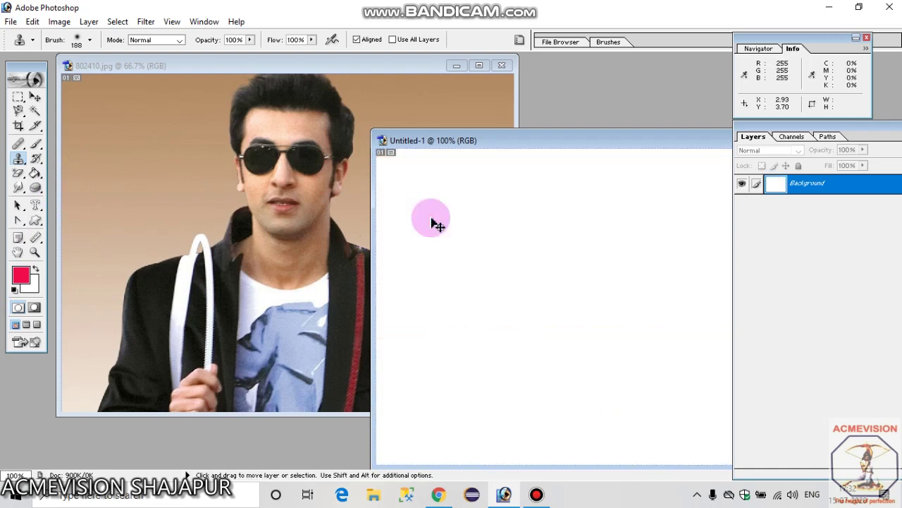
# - Switch to the Pattern Stamp Tool and pick a grey-blue pattern
pyautogui.moveTo(19, 169); pyautogui.dragTo(84, 176)
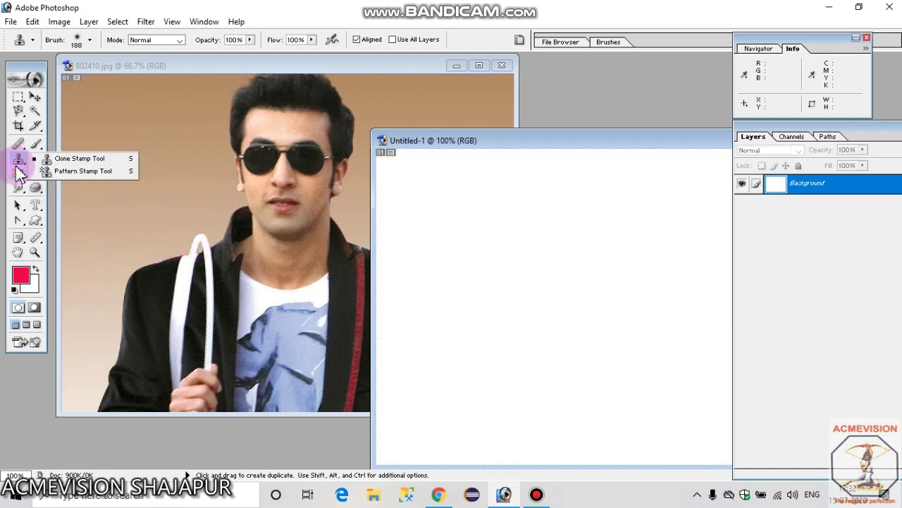
pyautogui.hotkey('shift', 's')
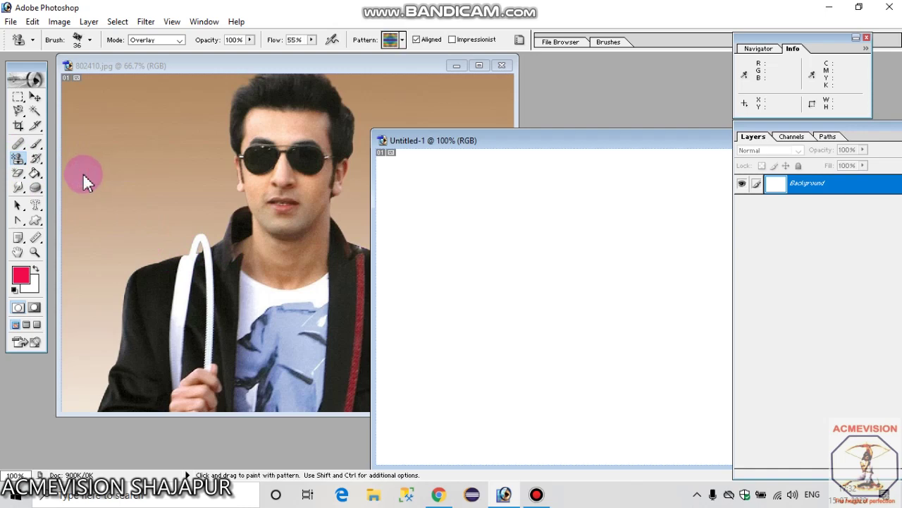
pyautogui.click(474, 192)
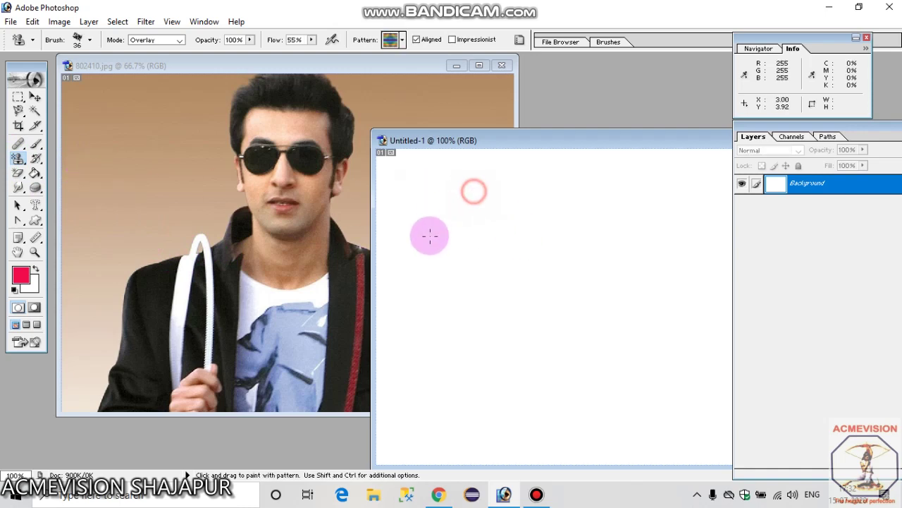
pyautogui.click(403, 40)
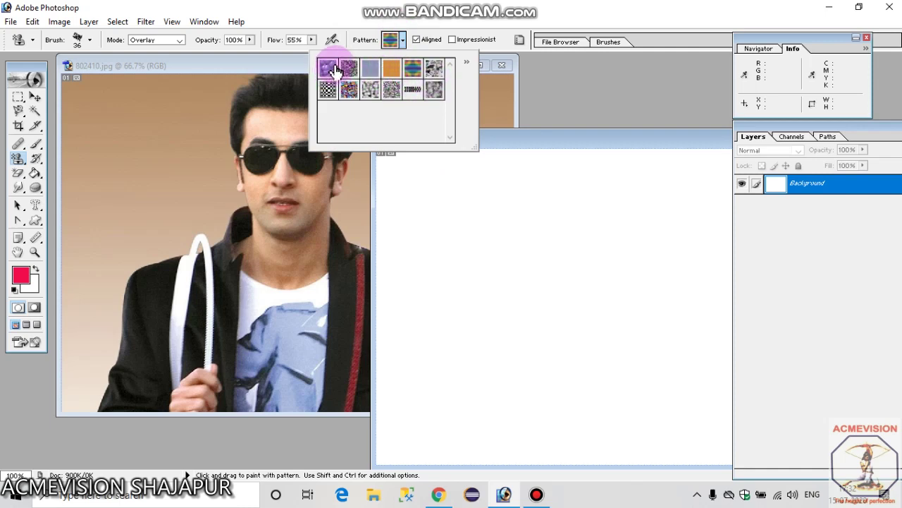
pyautogui.click(372, 92)
pyautogui.click(481, 200)
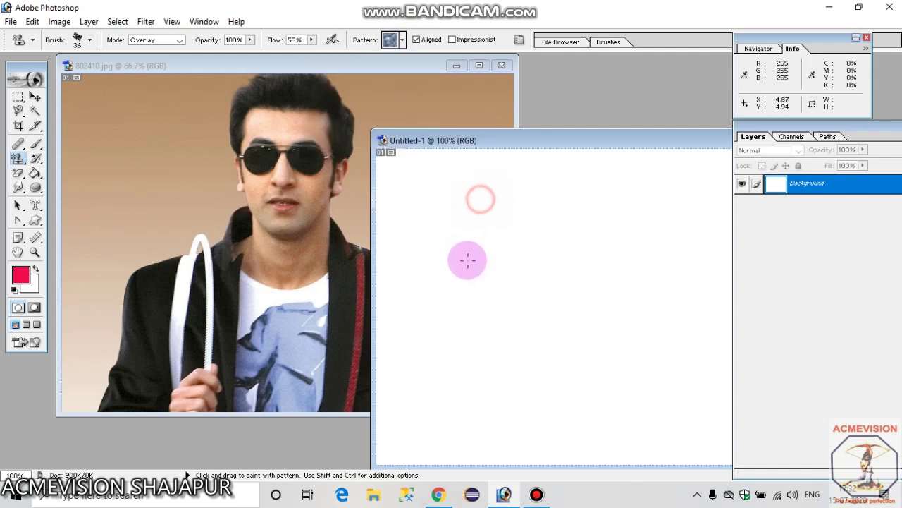
# - Move Untitled-1 aside, try a pattern stroke on the portrait, then undo it
pyautogui.moveTo(432, 148); pyautogui.dragTo(428, 153)
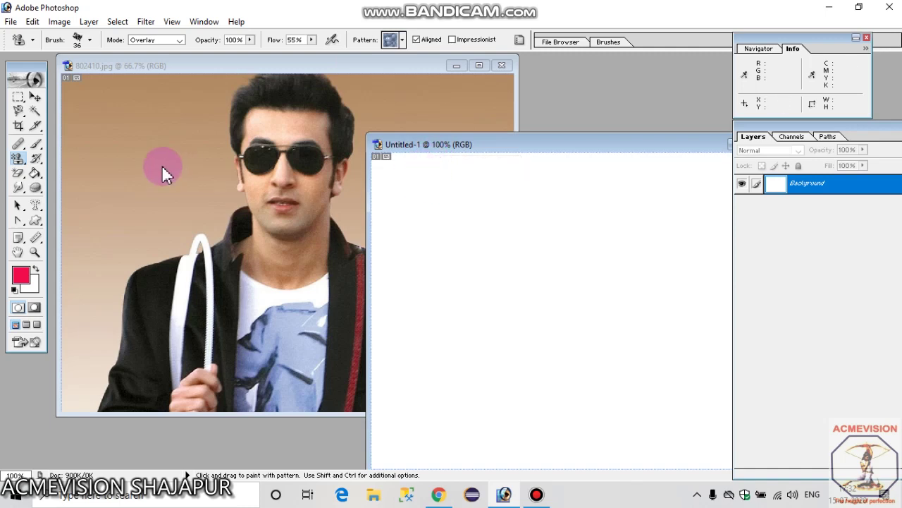
pyautogui.click(404, 165)
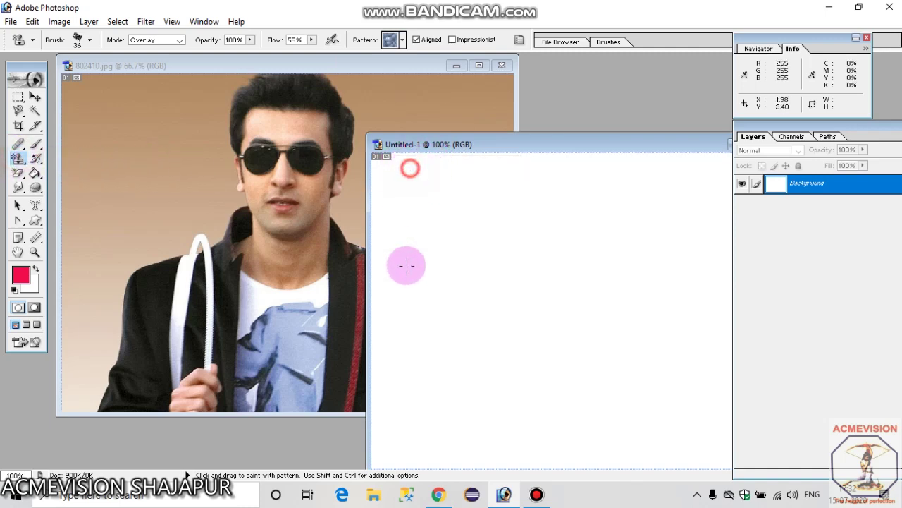
pyautogui.moveTo(512, 148); pyautogui.dragTo(335, 179)
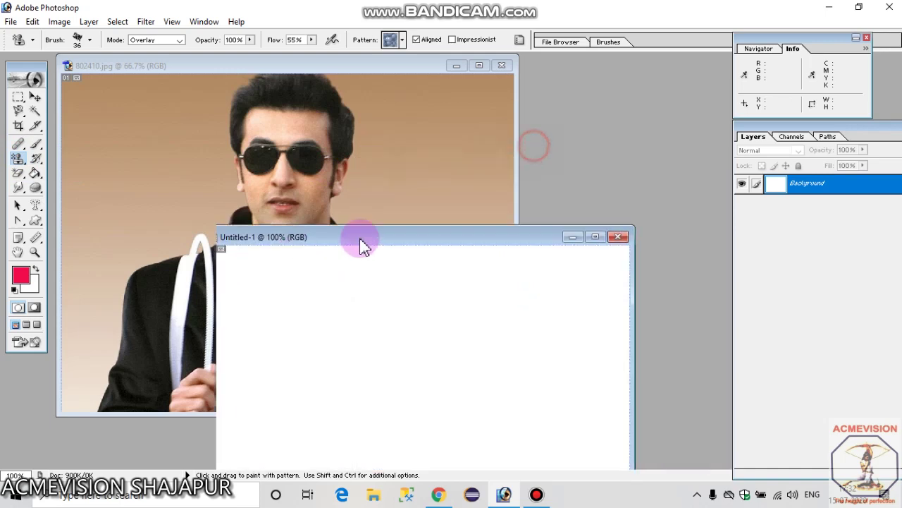
pyautogui.click(409, 148)
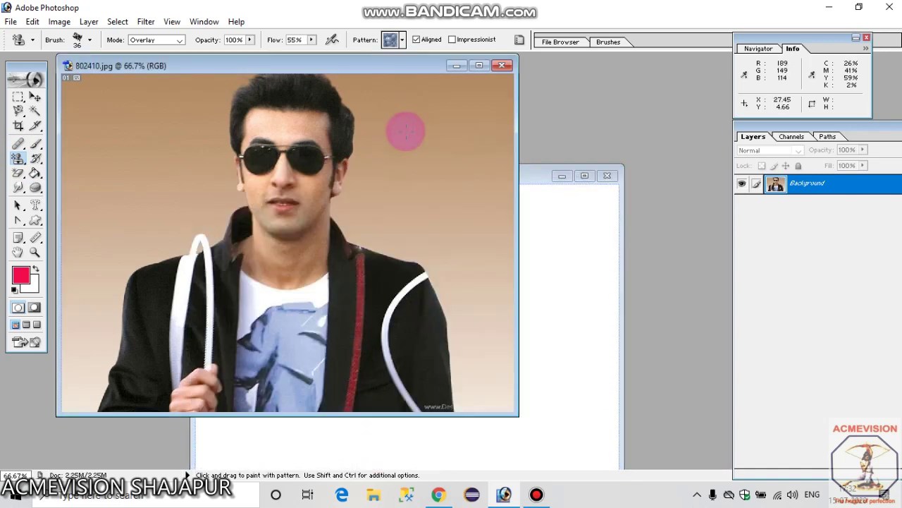
pyautogui.moveTo(404, 129)
pyautogui.mouseDown()
pyautogui.moveTo(437, 113)
pyautogui.moveTo(423, 141)
pyautogui.mouseUp()
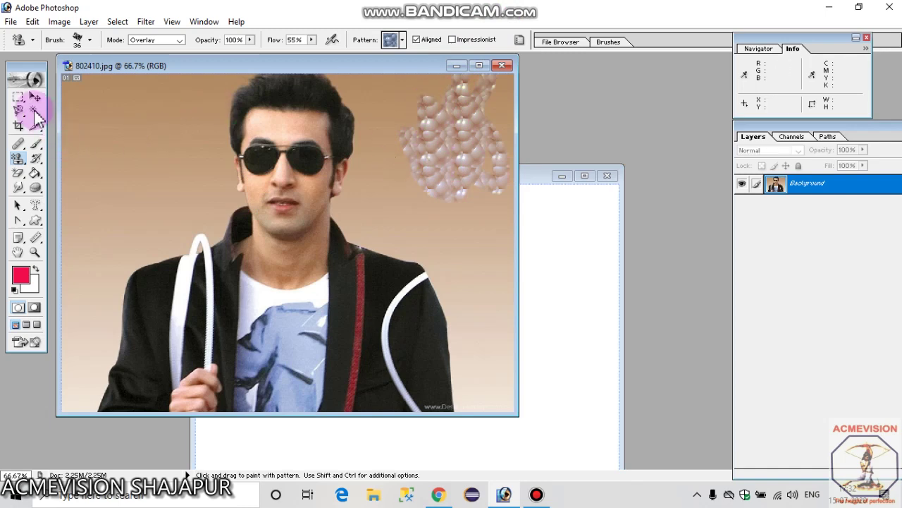
pyautogui.hotkey('ctrl', 'z')
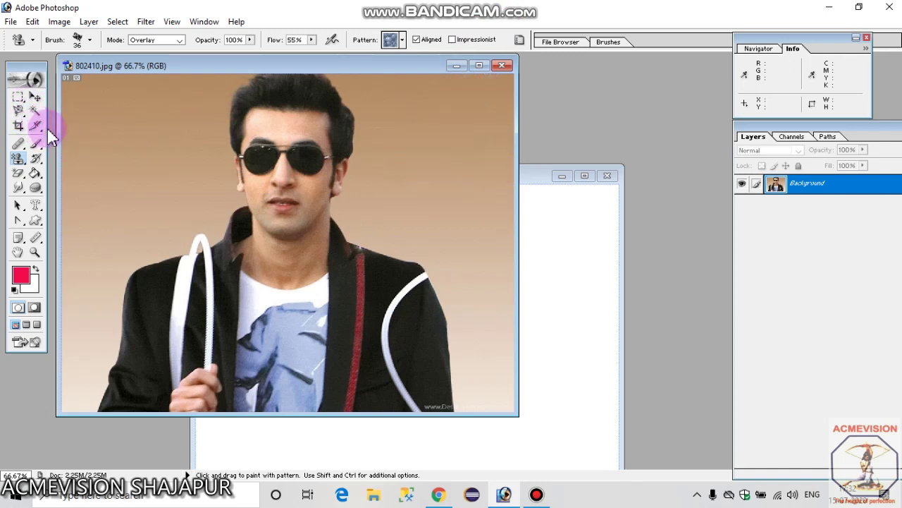
# - Magic Wand-select the plain background right of the head and reselect the Pattern Stamp
pyautogui.click(34, 111)
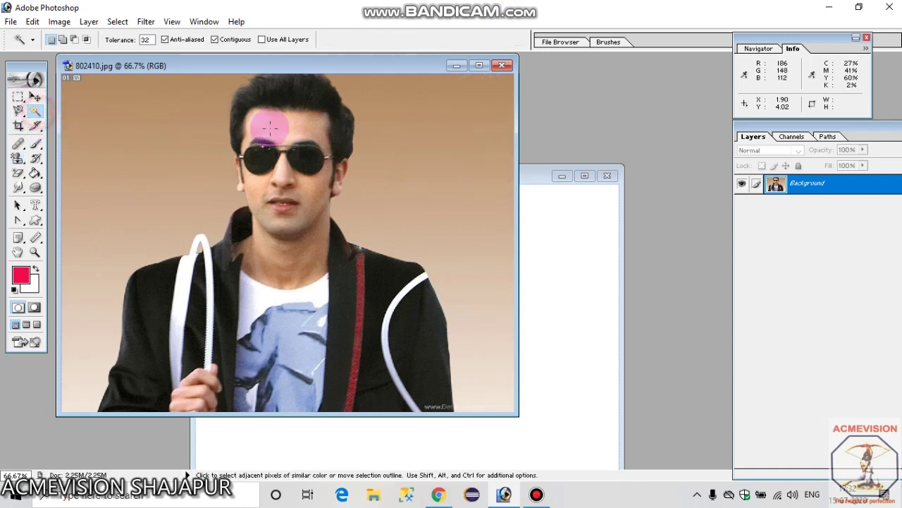
pyautogui.click(420, 145)
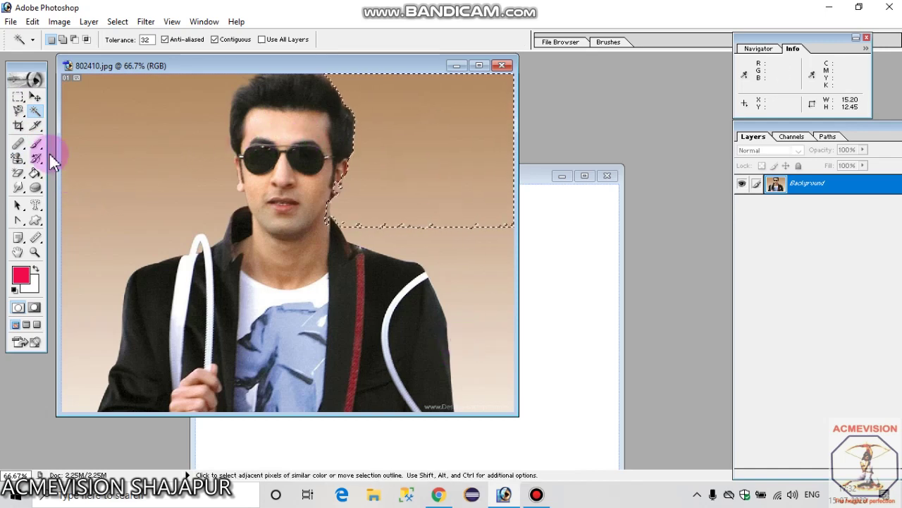
pyautogui.click(18, 161)
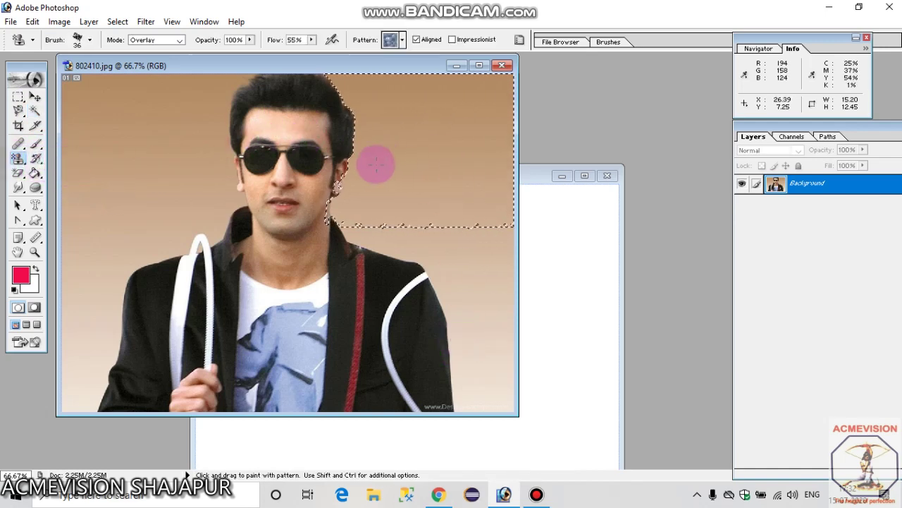
# - Undo a test stroke on the lens and choose the bubble pattern instead
pyautogui.moveTo(18, 159); pyautogui.dragTo(82, 173)
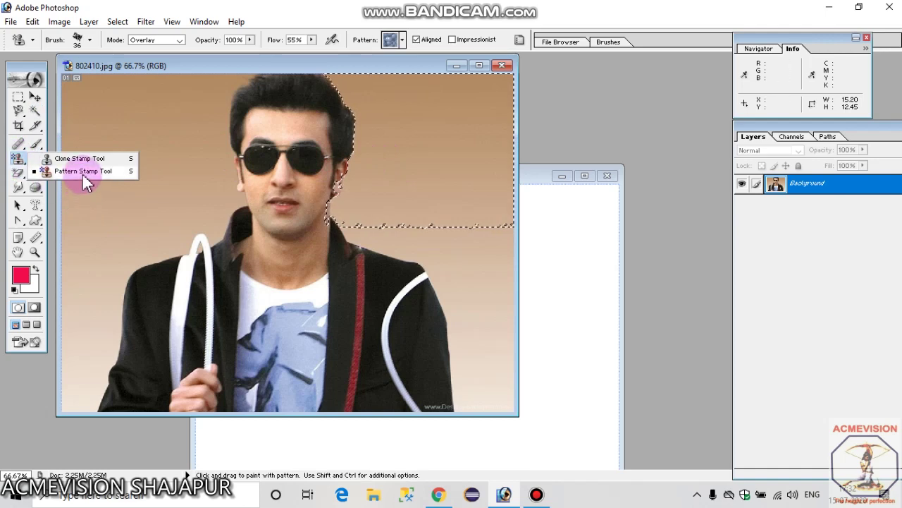
pyautogui.click(308, 162)
pyautogui.hotkey('ctrl', 'z')
pyautogui.click(402, 40)
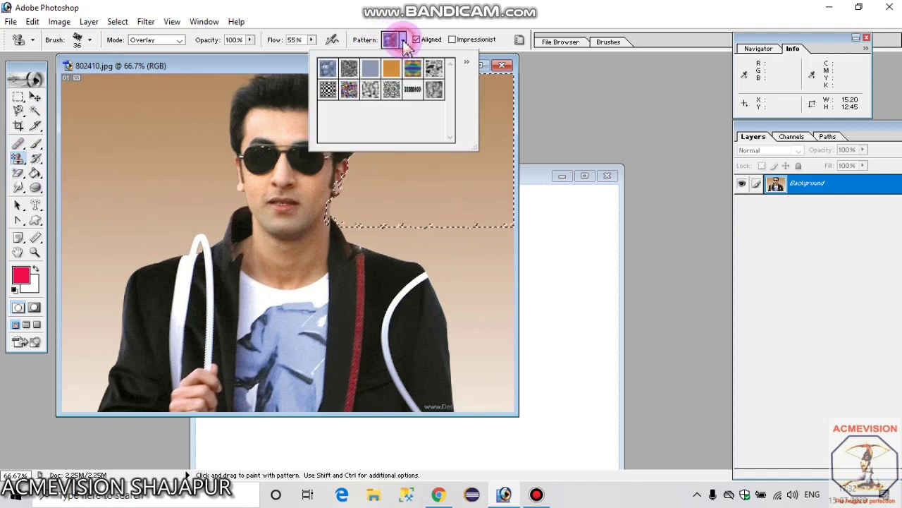
pyautogui.click(392, 90)
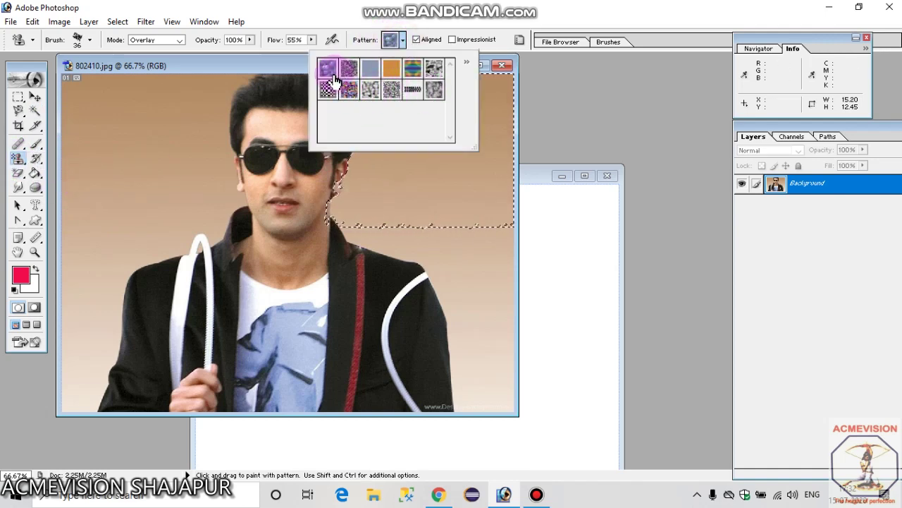
pyautogui.click(459, 165)
# - Paint the pearly bubble pattern over the selected background with a 169 px brush
pyautogui.moveTo(469, 81); pyautogui.dragTo(413, 162)
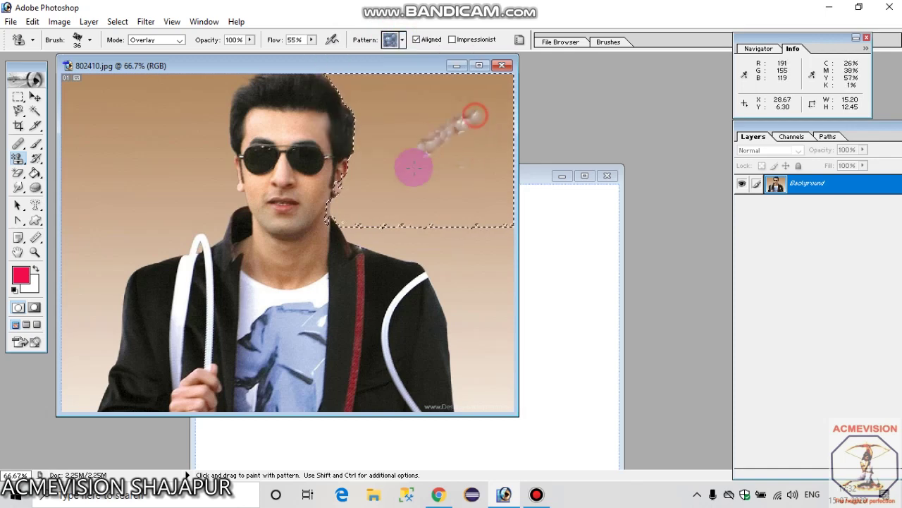
pyautogui.moveTo(419, 106); pyautogui.dragTo(328, 102)
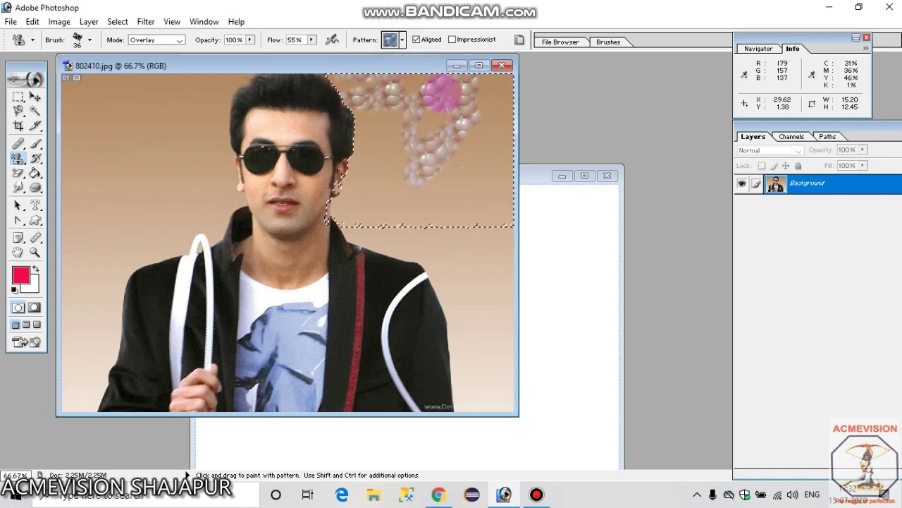
pyautogui.rightClick(440, 87)
pyautogui.moveTo(497, 118); pyautogui.dragTo(545, 118)
pyautogui.press('Return')
pyautogui.moveTo(411, 106)
pyautogui.mouseDown()
pyautogui.moveTo(361, 220)
pyautogui.moveTo(490, 92)
pyautogui.moveTo(420, 55)
pyautogui.mouseUp()
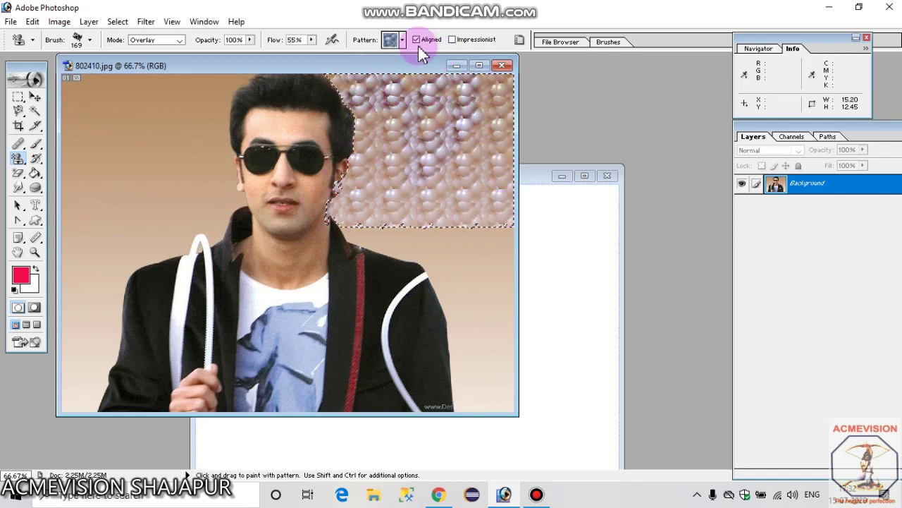
pyautogui.click(405, 40)
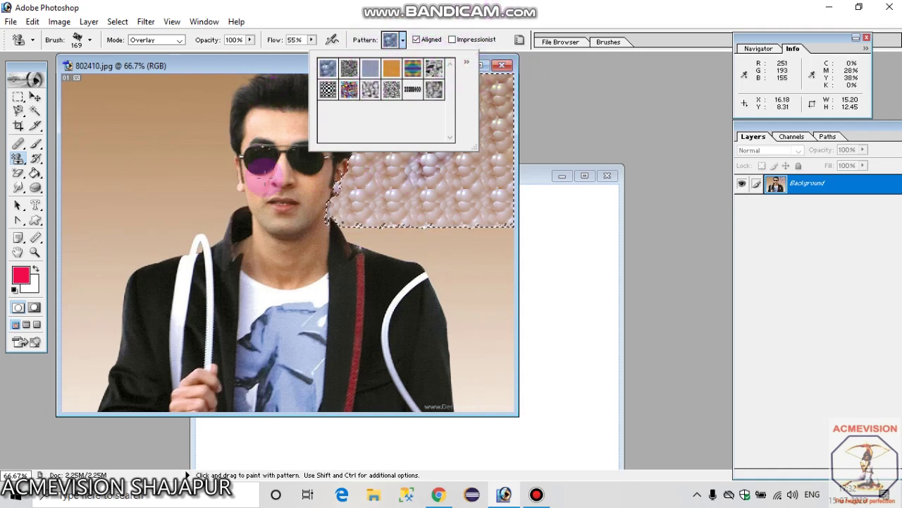
pyautogui.click(36, 162)
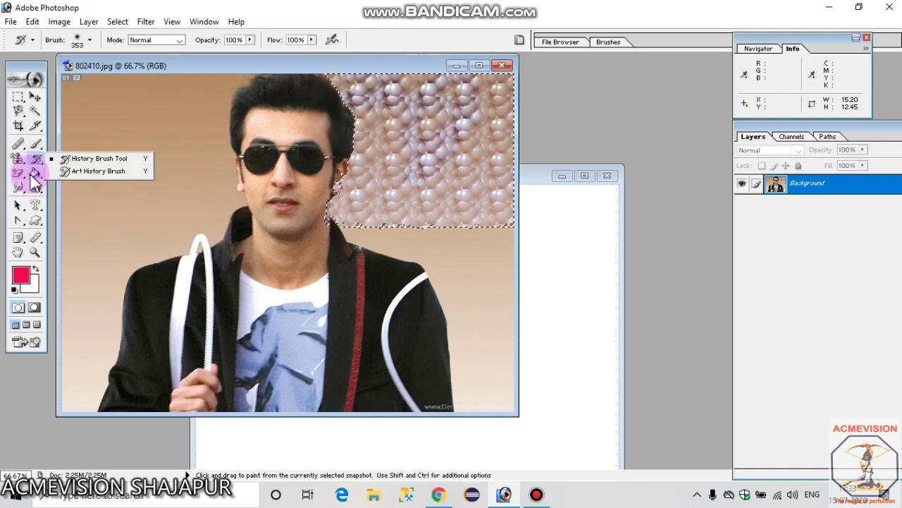
# - Paint out the bubble pattern with the History Brush, then deselect the background
pyautogui.click(18, 174)
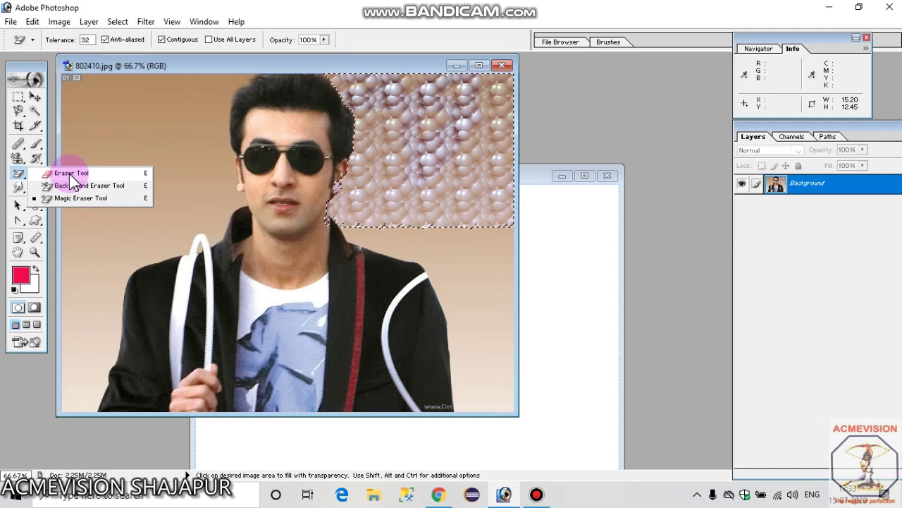
pyautogui.click(37, 159)
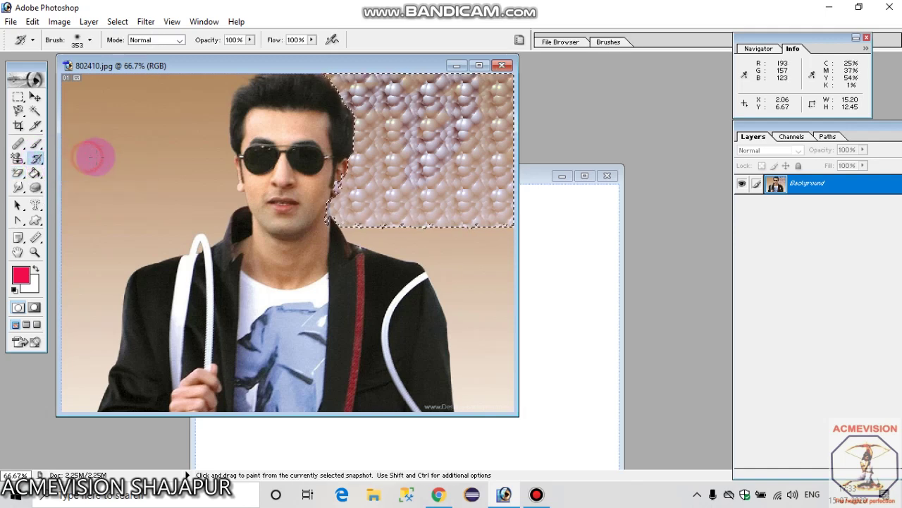
pyautogui.moveTo(413, 137)
pyautogui.mouseDown()
pyautogui.moveTo(382, 145)
pyautogui.moveTo(380, 226)
pyautogui.mouseUp()
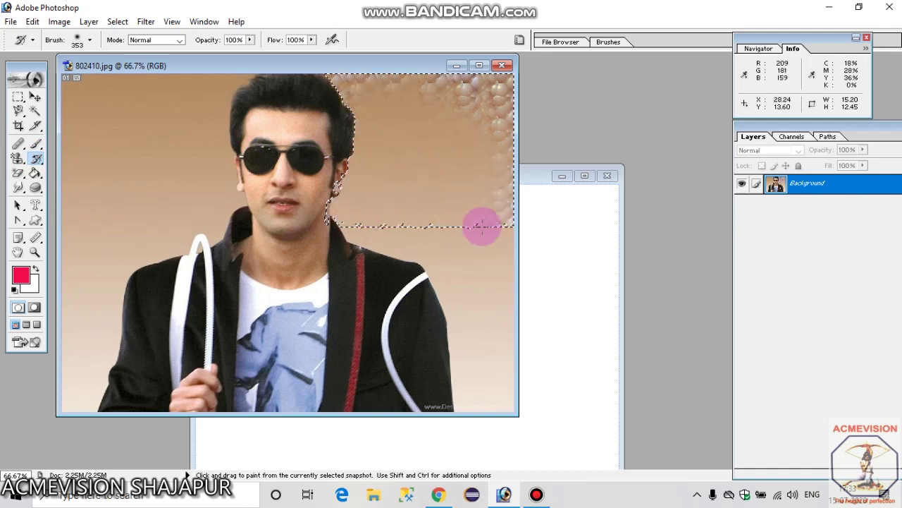
pyautogui.moveTo(482, 225); pyautogui.dragTo(463, 93)
pyautogui.click(18, 96)
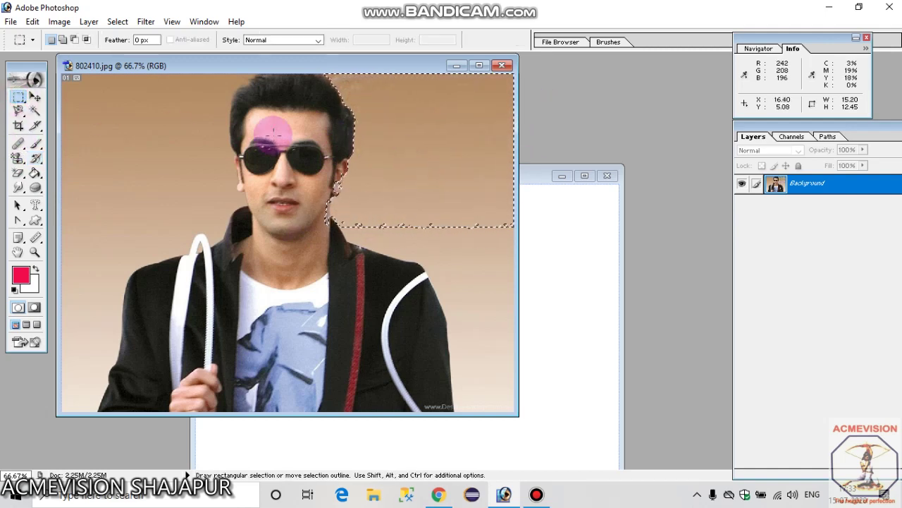
pyautogui.click(274, 131)
pyautogui.moveTo(21, 173)
pyautogui.mouseDown()
pyautogui.moveTo(101, 185)
pyautogui.moveTo(84, 173)
pyautogui.mouseUp()
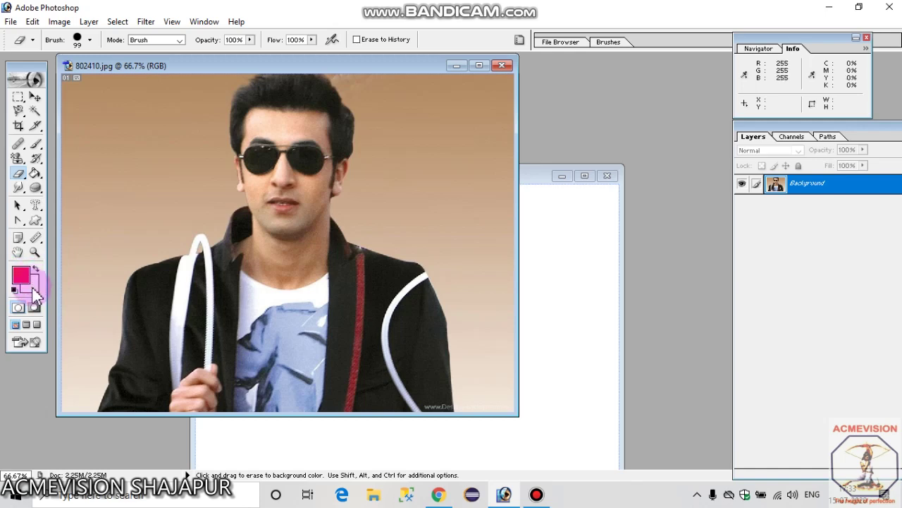
# - Make Untitled-1 active and set the background colour to red C93535
pyautogui.click(521, 269)
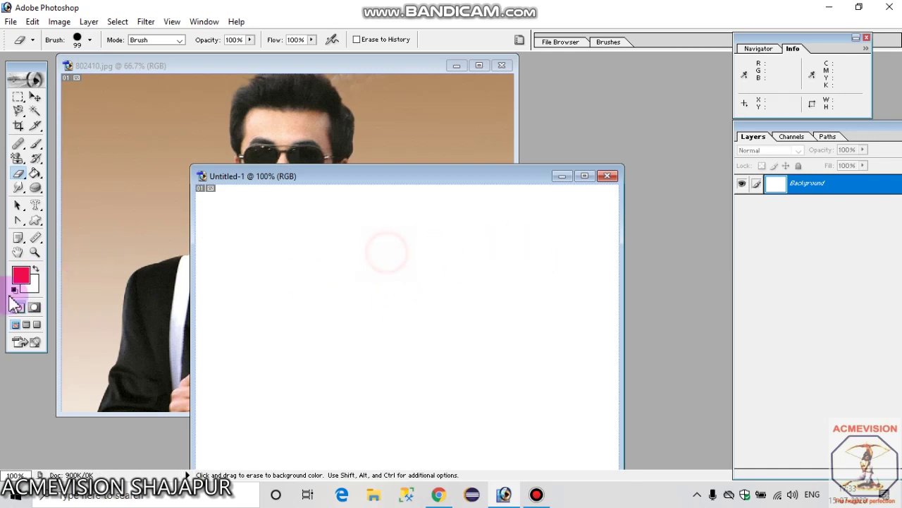
pyautogui.click(37, 284)
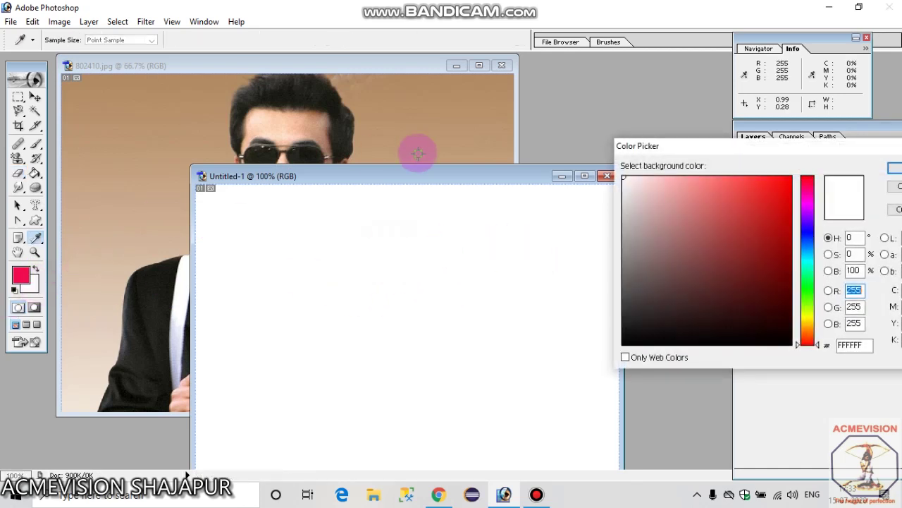
pyautogui.click(746, 215)
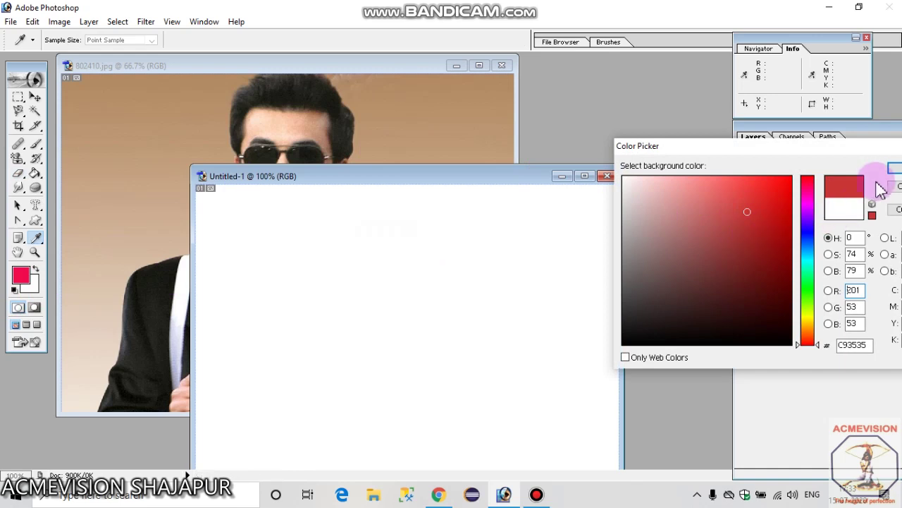
pyautogui.press('Return')
# - Erase the entire Untitled-1 canvas to solid red with the Eraser Tool
pyautogui.press('e')
pyautogui.moveTo(439, 261)
pyautogui.mouseDown()
pyautogui.moveTo(403, 262)
pyautogui.moveTo(328, 228)
pyautogui.moveTo(371, 205)
pyautogui.moveTo(207, 224)
pyautogui.moveTo(204, 367)
pyautogui.moveTo(455, 468)
pyautogui.moveTo(552, 363)
pyautogui.moveTo(235, 359)
pyautogui.moveTo(544, 437)
pyautogui.moveTo(395, 423)
pyautogui.mouseUp()
pyautogui.moveTo(611, 373); pyautogui.dragTo(190, 331)
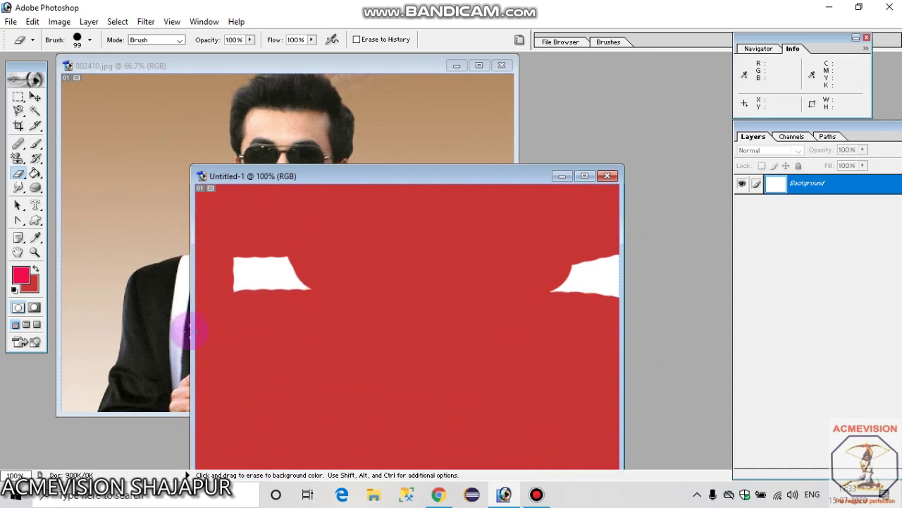
pyautogui.moveTo(615, 294); pyautogui.dragTo(305, 277)
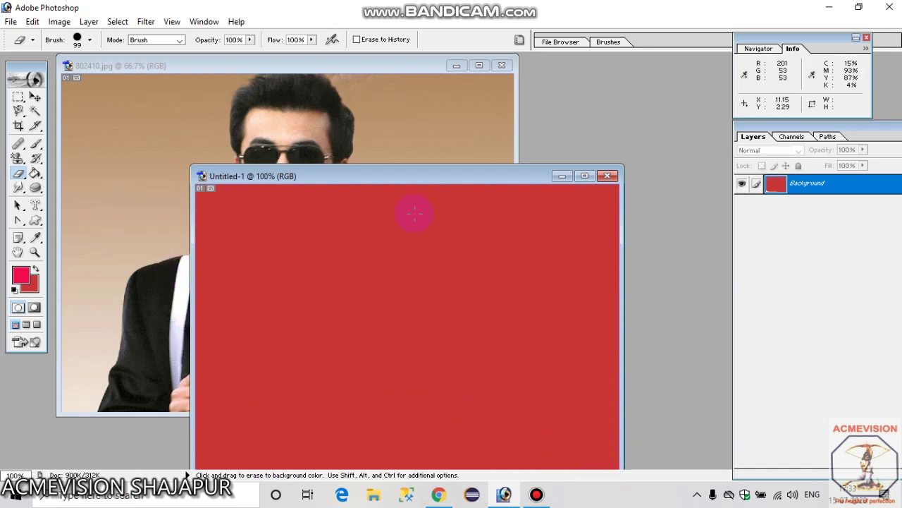
pyautogui.click(30, 284)
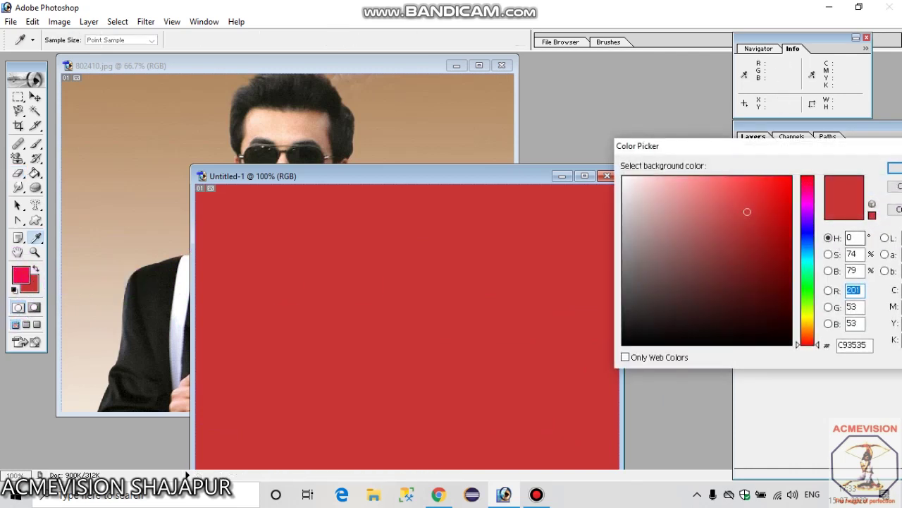
pyautogui.moveTo(886, 150); pyautogui.dragTo(776, 149)
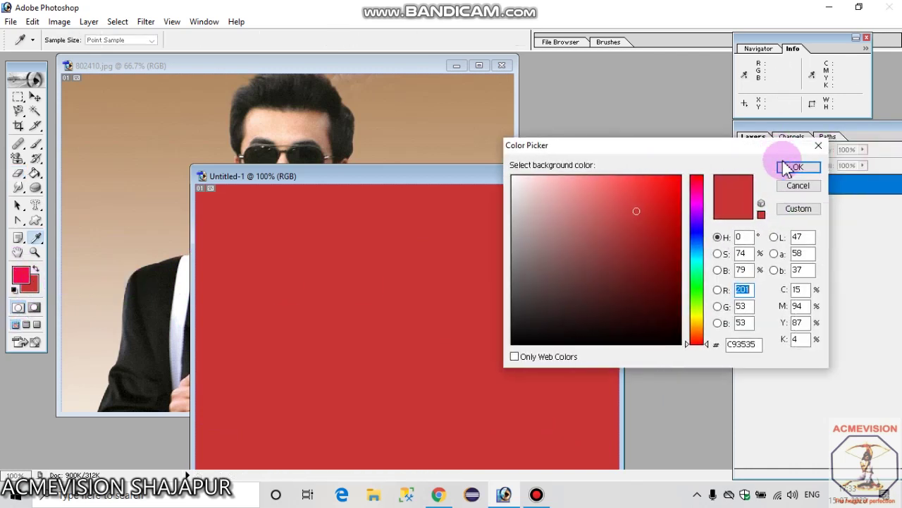
pyautogui.click(798, 167)
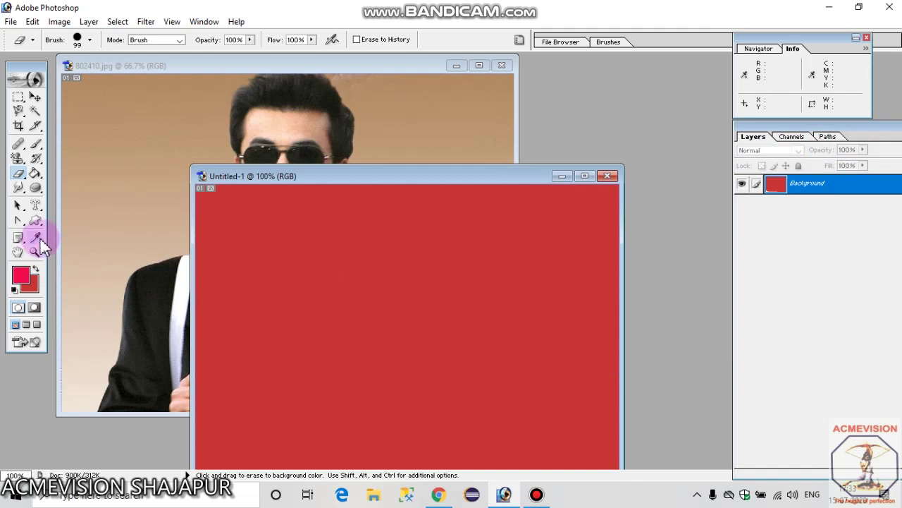
# - Clear the red canvas to white, then erase one red stroke near its upper left
pyautogui.click(19, 174)
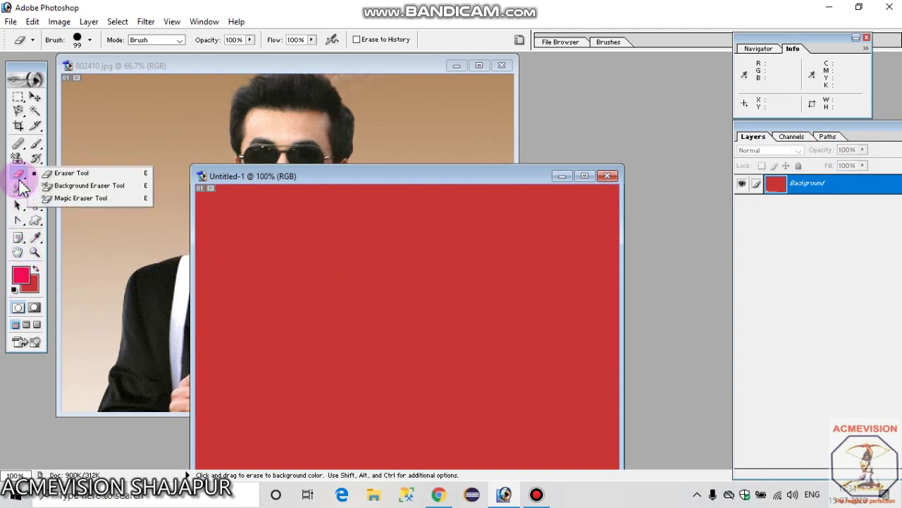
pyautogui.moveTo(19, 181); pyautogui.dragTo(79, 186)
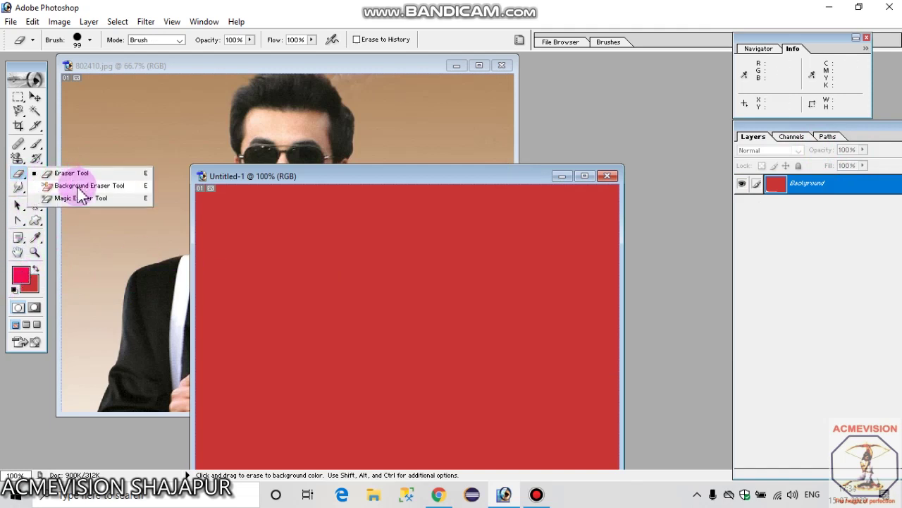
pyautogui.click(485, 219)
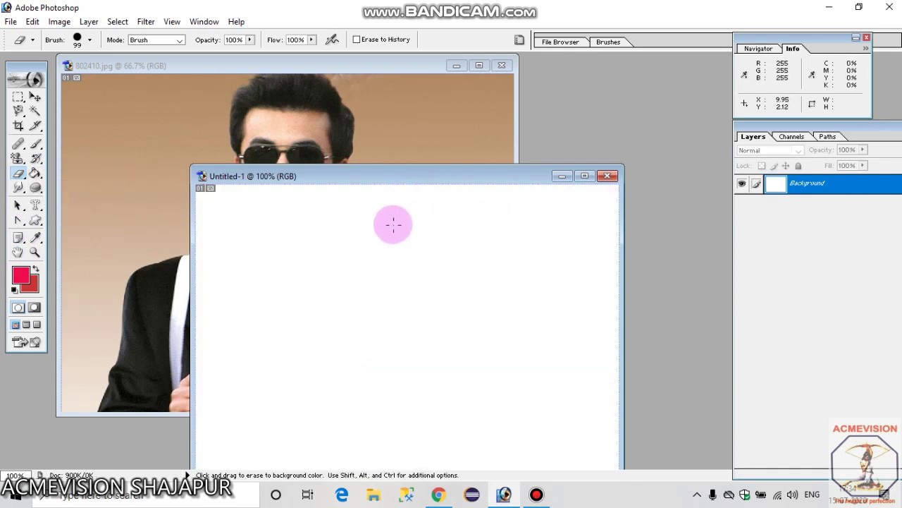
pyautogui.click(416, 134)
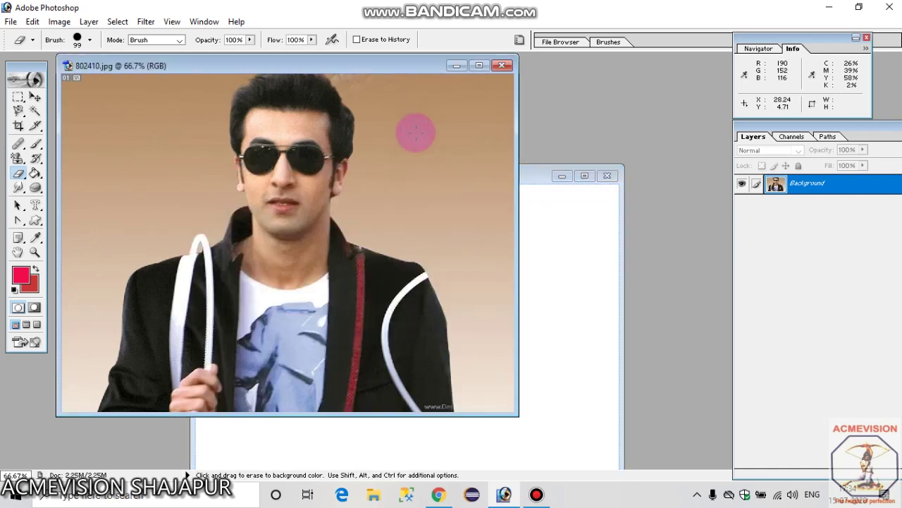
pyautogui.click(574, 243)
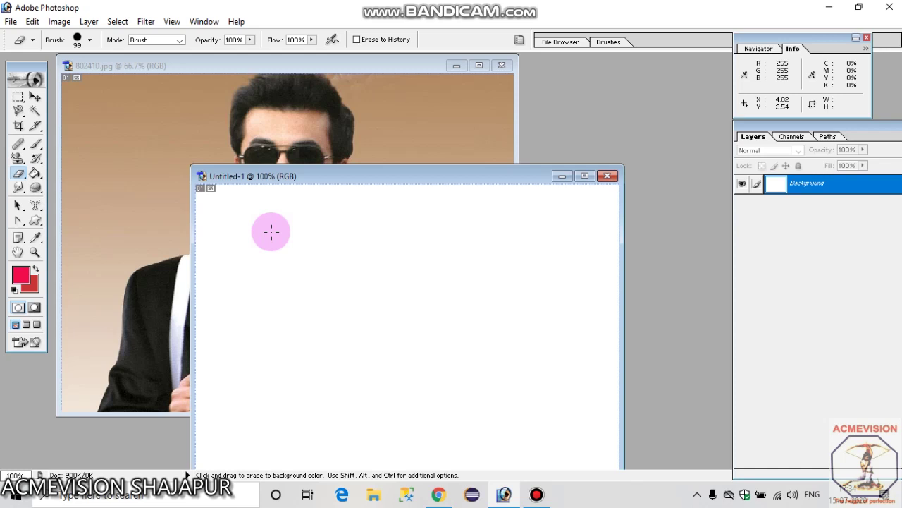
pyautogui.moveTo(272, 231); pyautogui.dragTo(333, 226)
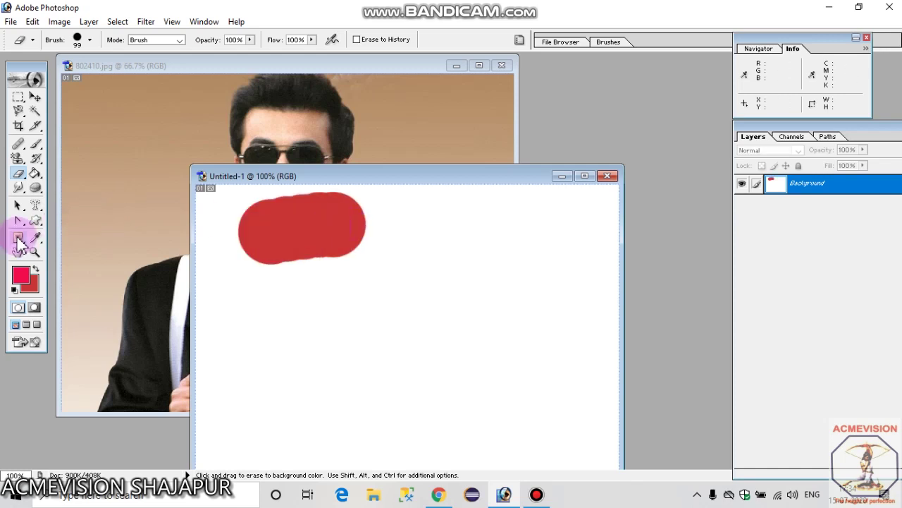
pyautogui.moveTo(18, 173); pyautogui.dragTo(79, 196)
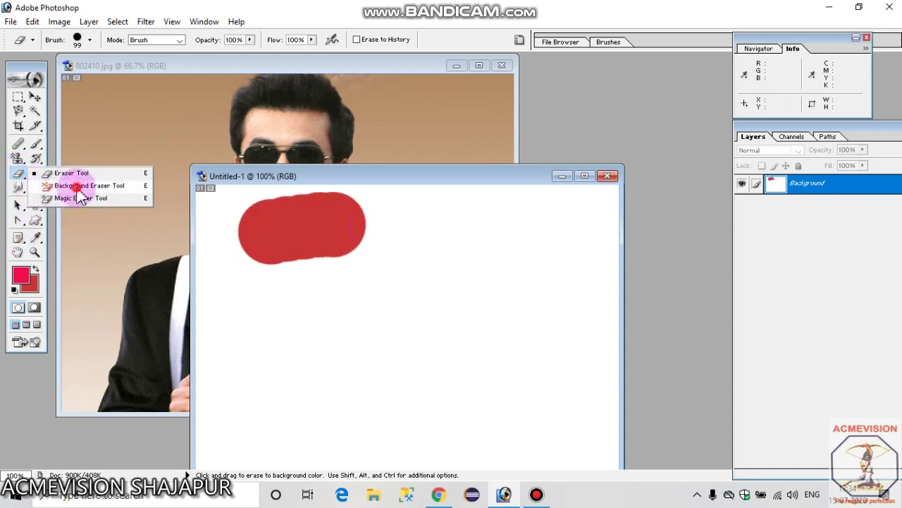
# - Background-erase the red blob, lower canvas, and the photo's background and face to transparency
pyautogui.moveTo(312, 228)
pyautogui.mouseDown()
pyautogui.moveTo(379, 240)
pyautogui.moveTo(393, 207)
pyautogui.moveTo(373, 242)
pyautogui.moveTo(312, 284)
pyautogui.moveTo(284, 376)
pyautogui.moveTo(218, 250)
pyautogui.moveTo(315, 304)
pyautogui.moveTo(263, 209)
pyautogui.moveTo(458, 210)
pyautogui.mouseUp()
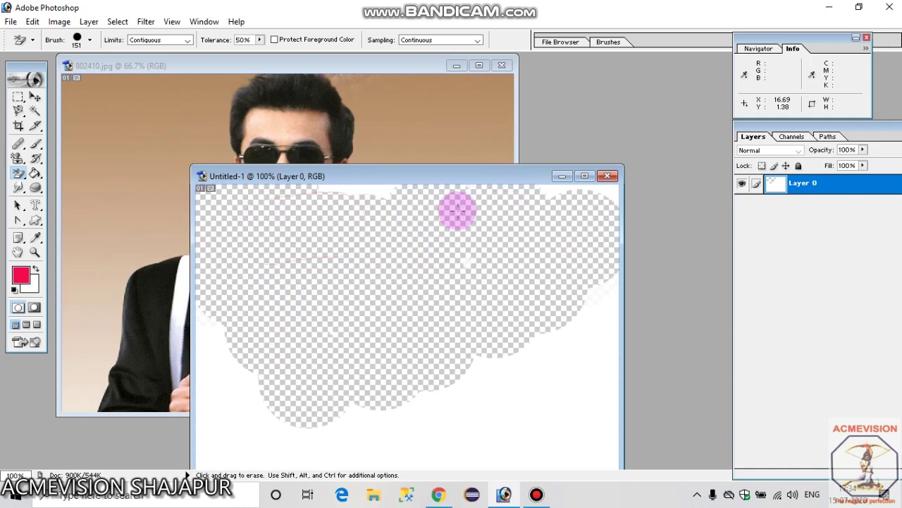
pyautogui.moveTo(519, 322)
pyautogui.mouseDown()
pyautogui.moveTo(528, 411)
pyautogui.moveTo(552, 346)
pyautogui.moveTo(188, 423)
pyautogui.moveTo(346, 397)
pyautogui.moveTo(520, 463)
pyautogui.moveTo(521, 427)
pyautogui.mouseUp()
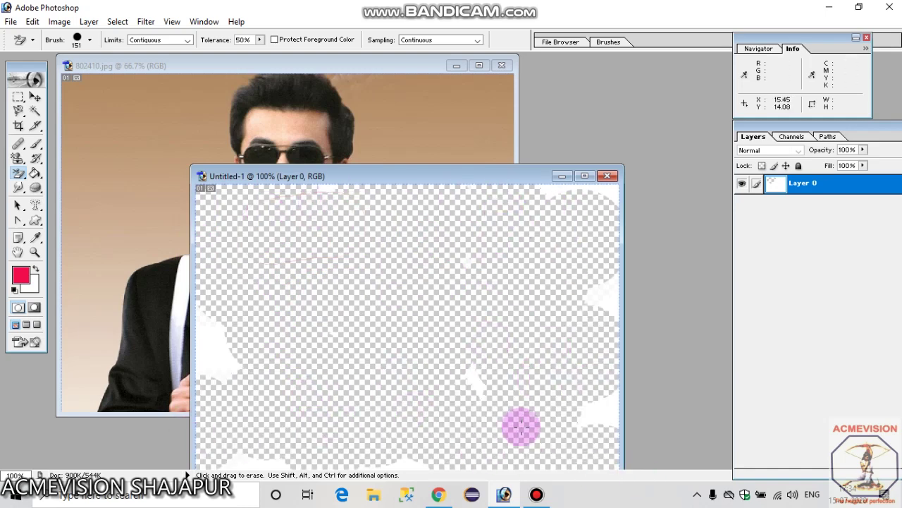
pyautogui.click(399, 135)
pyautogui.moveTo(397, 137)
pyautogui.mouseDown()
pyautogui.moveTo(307, 201)
pyautogui.moveTo(407, 177)
pyautogui.moveTo(258, 91)
pyautogui.moveTo(428, 94)
pyautogui.moveTo(141, 83)
pyautogui.mouseUp()
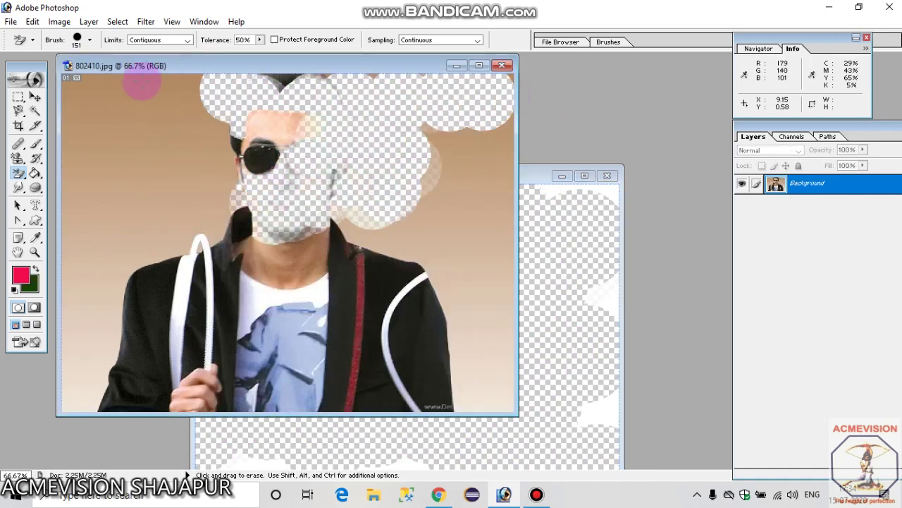
pyautogui.moveTo(70, 91)
pyautogui.mouseDown()
pyautogui.moveTo(312, 131)
pyautogui.moveTo(206, 146)
pyautogui.moveTo(262, 115)
pyautogui.moveTo(520, 80)
pyautogui.moveTo(476, 124)
pyautogui.moveTo(458, 176)
pyautogui.mouseUp()
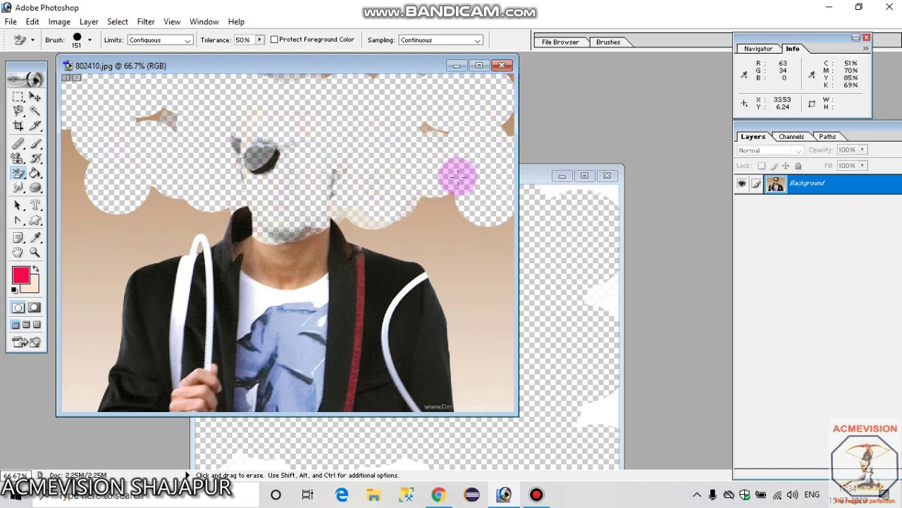
pyautogui.moveTo(334, 80)
pyautogui.mouseDown()
pyautogui.moveTo(281, 142)
pyautogui.moveTo(441, 106)
pyautogui.moveTo(419, 207)
pyautogui.moveTo(423, 338)
pyautogui.moveTo(465, 384)
pyautogui.moveTo(362, 322)
pyautogui.moveTo(458, 336)
pyautogui.moveTo(204, 213)
pyautogui.moveTo(274, 295)
pyautogui.moveTo(234, 244)
pyautogui.moveTo(202, 292)
pyautogui.mouseUp()
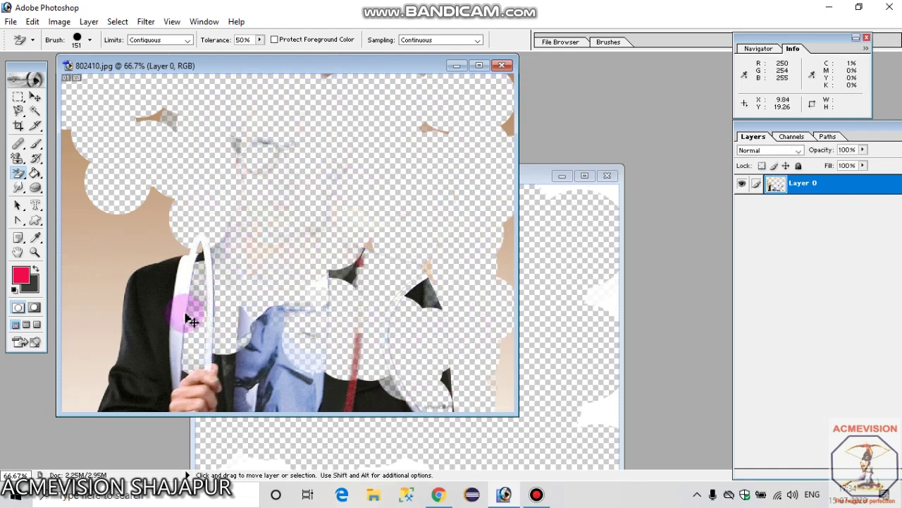
# - Step back with Ctrl+Alt+Z on both the photo and the canvas to restore them
pyautogui.hotkey('ctrl', 'alt', 'z')
pyautogui.hotkey('ctrl', 'alt', 'z')
pyautogui.hotkey('ctrl', 'alt', 'z')
pyautogui.hotkey('ctrl', 'alt', 'z')
pyautogui.hotkey('ctrl', 'alt', 'z')
pyautogui.hotkey('ctrl', 'alt', 'z')
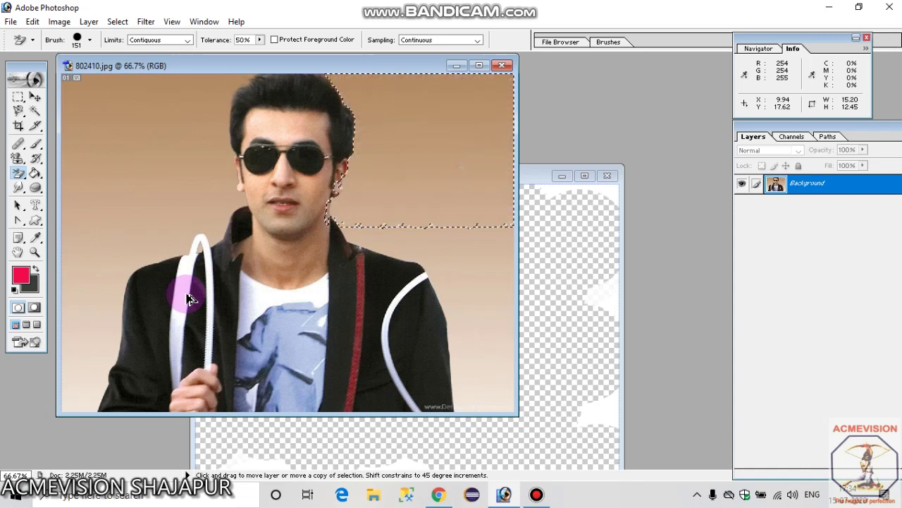
pyautogui.click(615, 316)
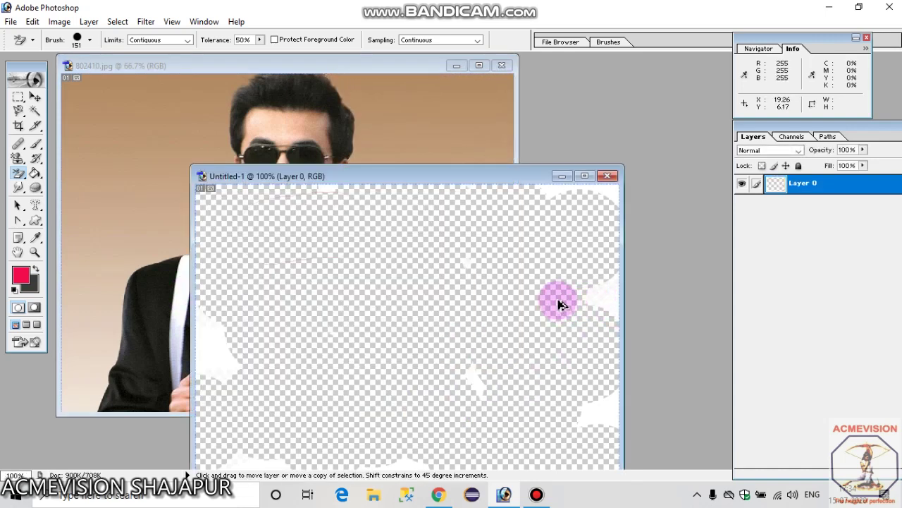
pyautogui.hotkey('ctrl', 'alt', 'z')
# - Switch to the Magic Eraser and make the blank Untitled-1 canvas fully transparent
pyautogui.click(19, 176)
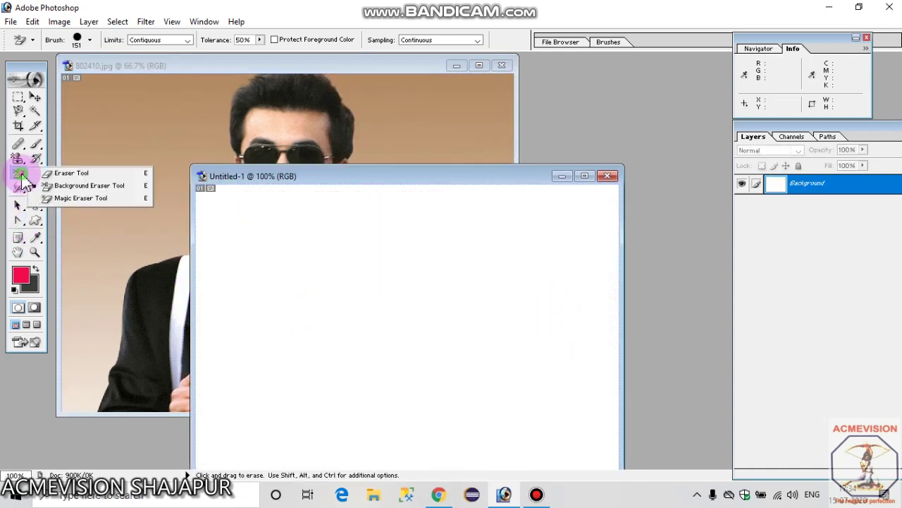
pyautogui.click(85, 186)
pyautogui.click(90, 198)
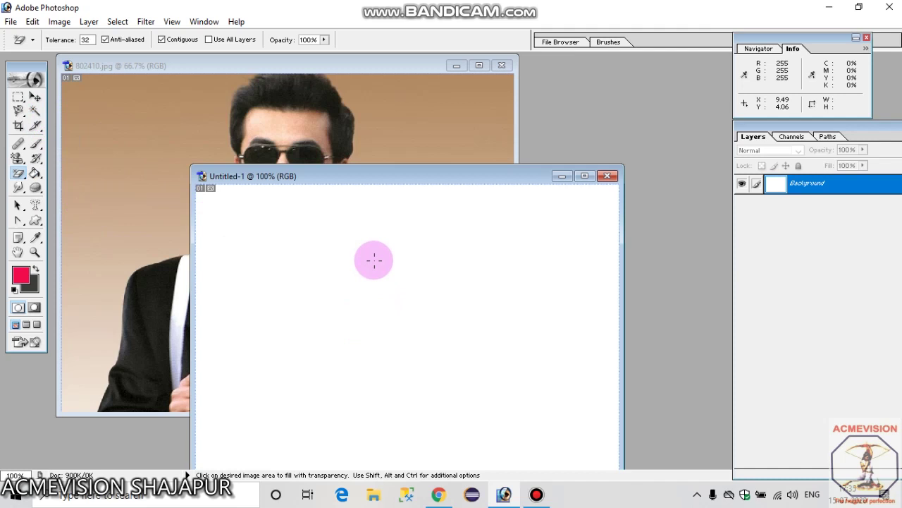
pyautogui.click(373, 260)
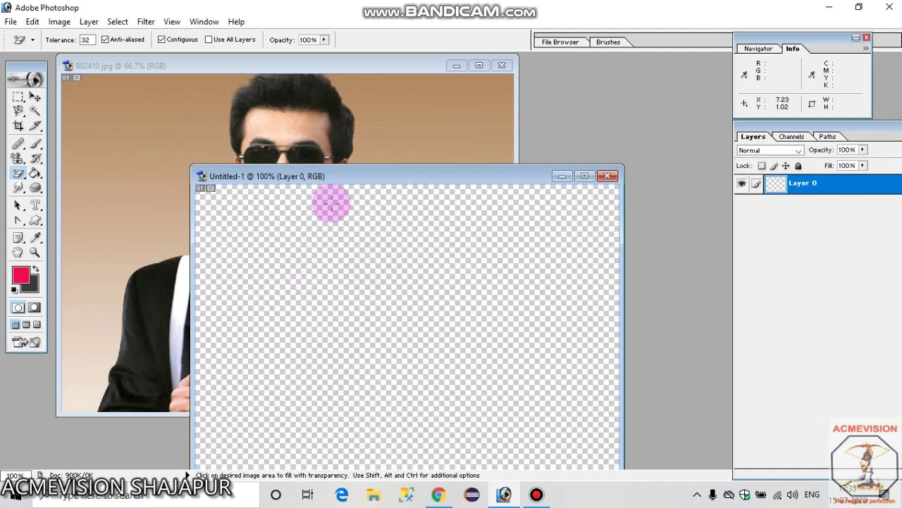
# - Erase the tan background at the portrait's top right, then clear the selection
pyautogui.click(405, 135)
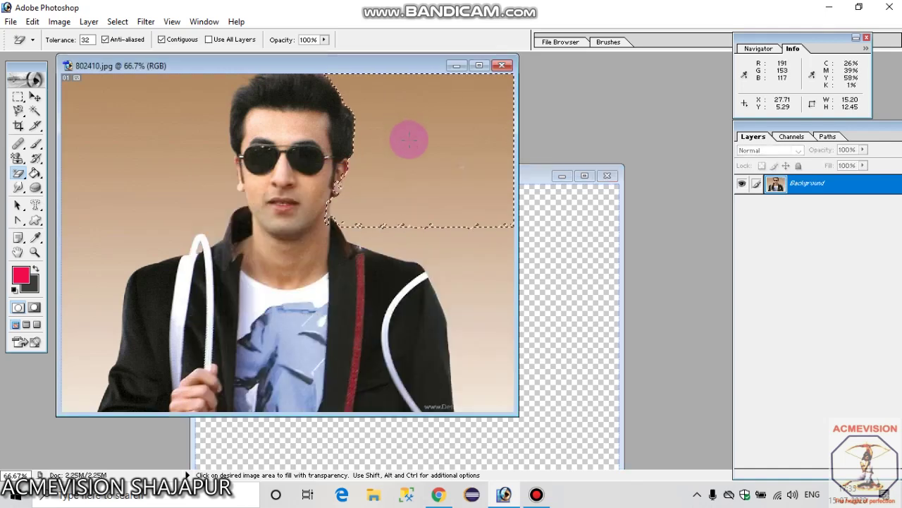
pyautogui.click(409, 139)
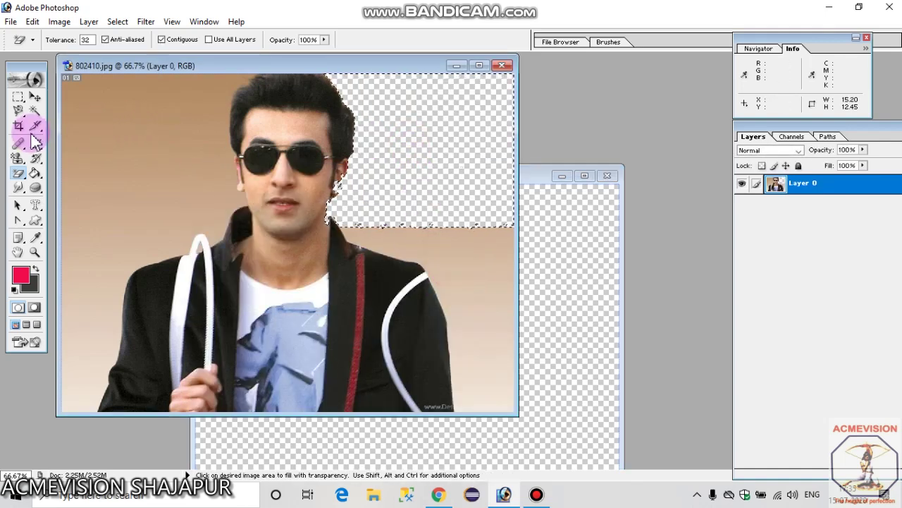
pyautogui.click(18, 97)
pyautogui.click(136, 204)
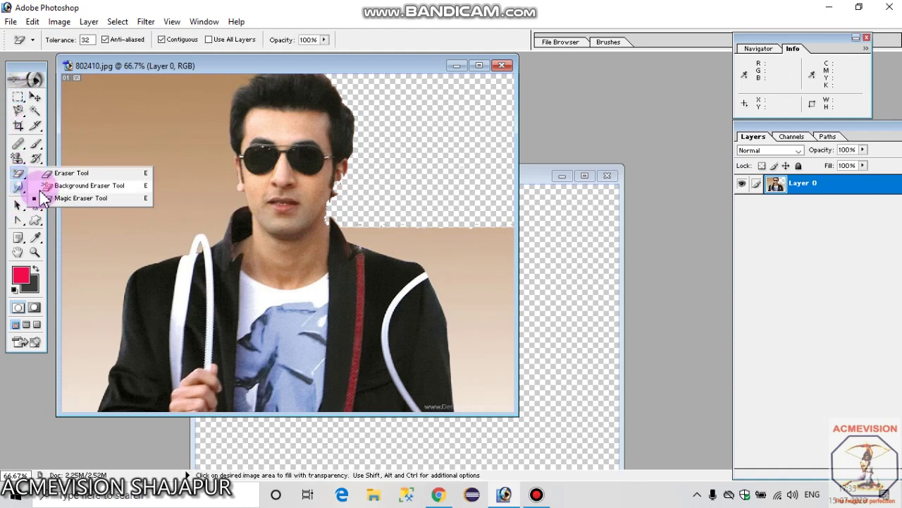
# - Reselect the Magic Eraser and erase the beige background right of the figure
pyautogui.moveTo(18, 184); pyautogui.dragTo(65, 196)
pyautogui.click(175, 204)
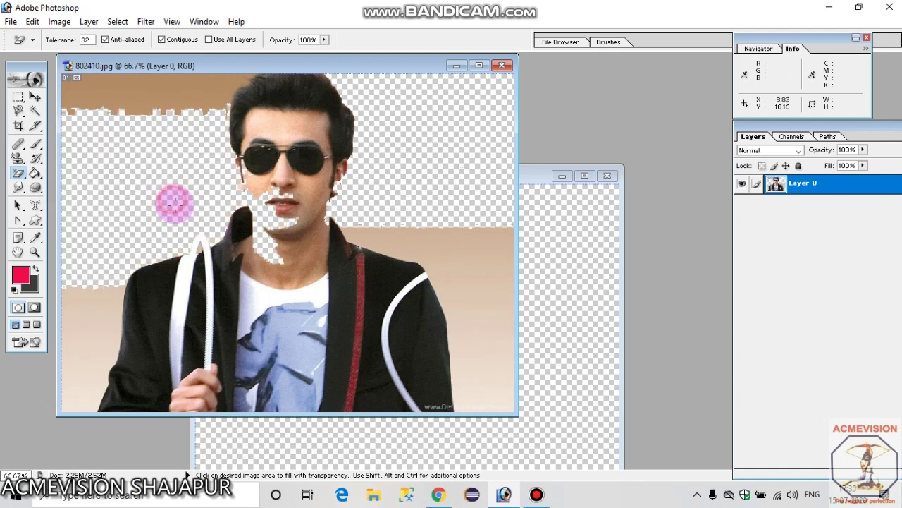
pyautogui.click(520, 289)
pyautogui.click(384, 156)
pyautogui.click(397, 233)
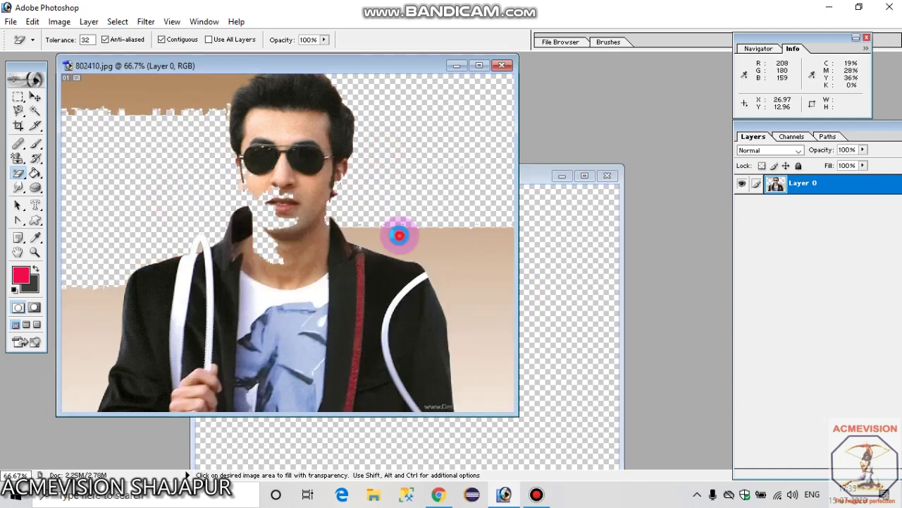
# - Erase the top of the hair, the top-left background, both sunglass lenses and the chin
pyautogui.click(303, 99)
pyautogui.click(194, 82)
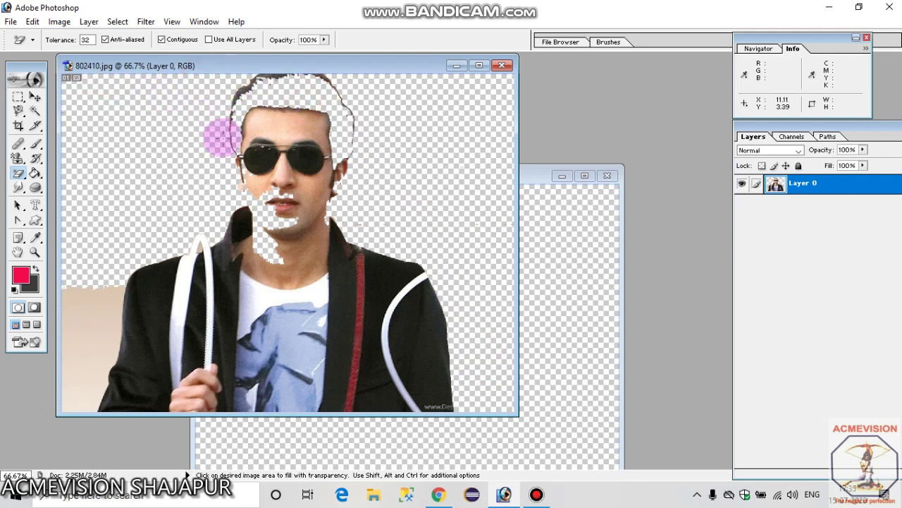
pyautogui.click(296, 159)
pyautogui.click(262, 160)
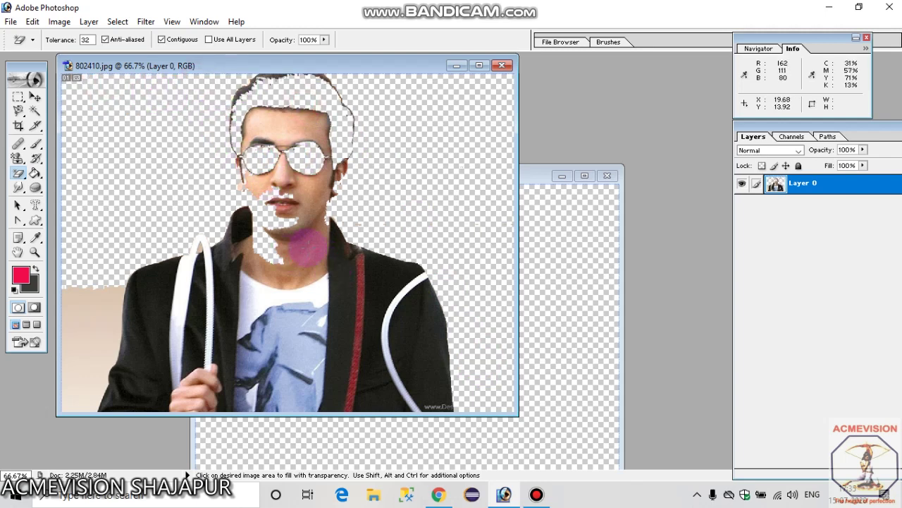
pyautogui.click(309, 251)
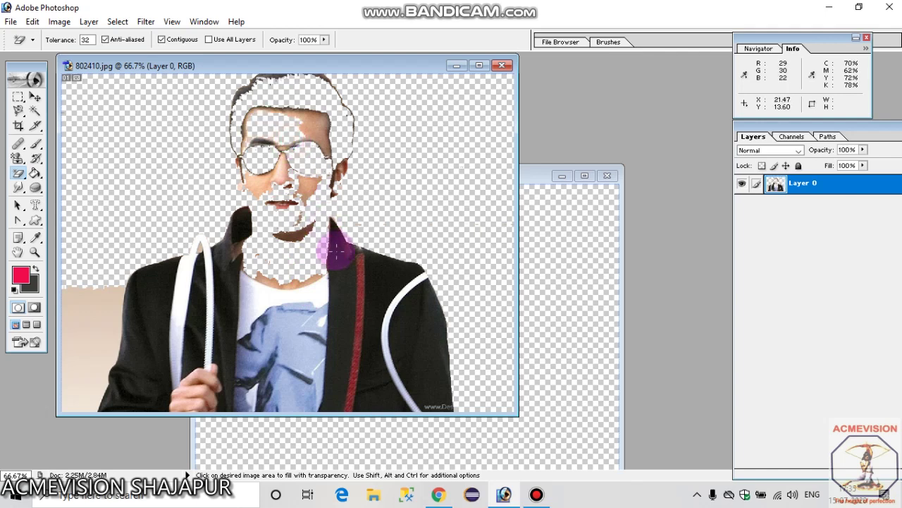
# - Erase the black jacket sections, the lapel, the area inside the white arc and the strip by the shirt
pyautogui.click(383, 272)
pyautogui.click(339, 319)
pyautogui.click(399, 349)
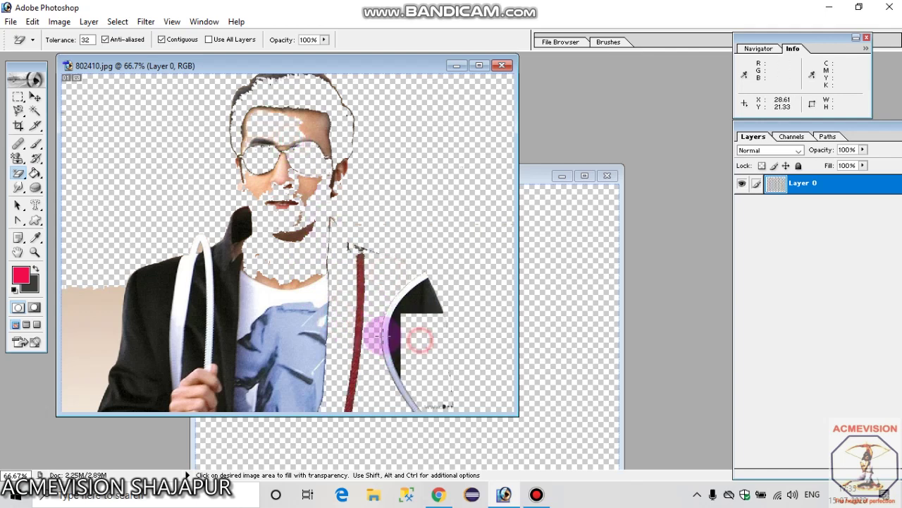
pyautogui.click(413, 332)
pyautogui.click(177, 300)
pyautogui.click(198, 302)
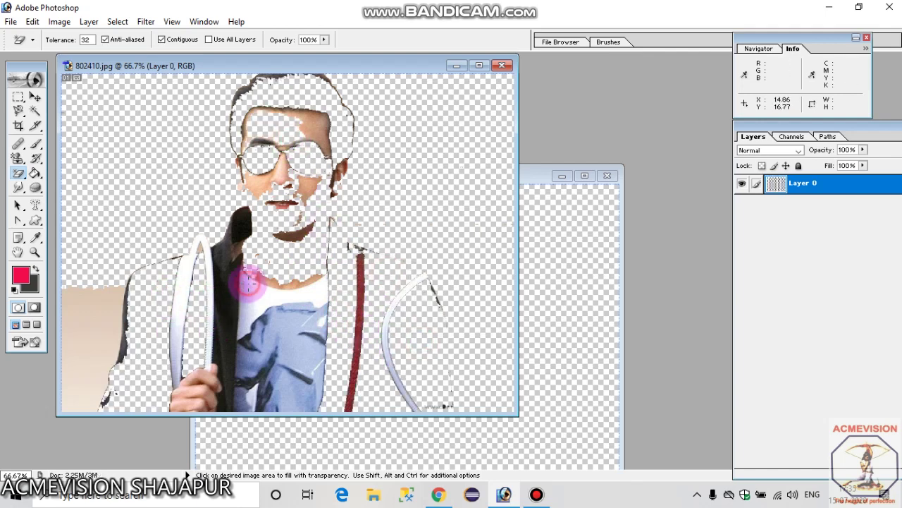
pyautogui.click(242, 278)
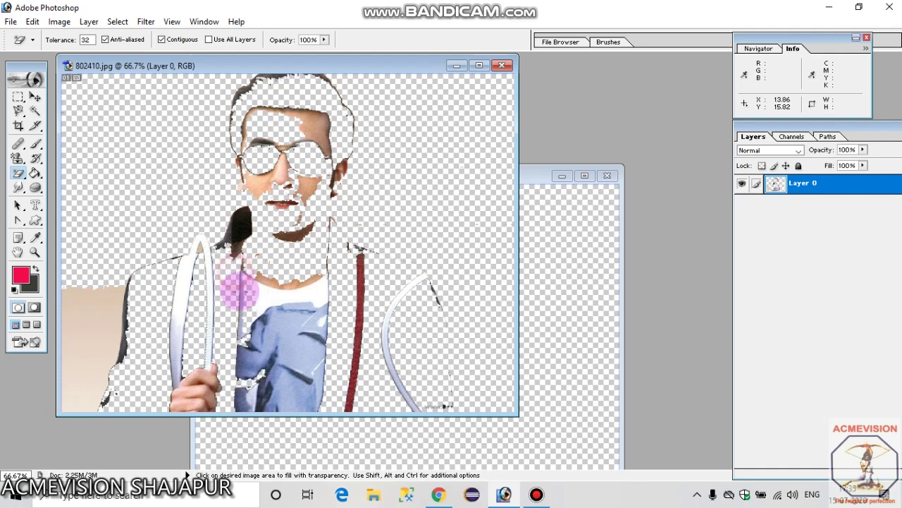
pyautogui.click(537, 496)
pyautogui.click(538, 496)
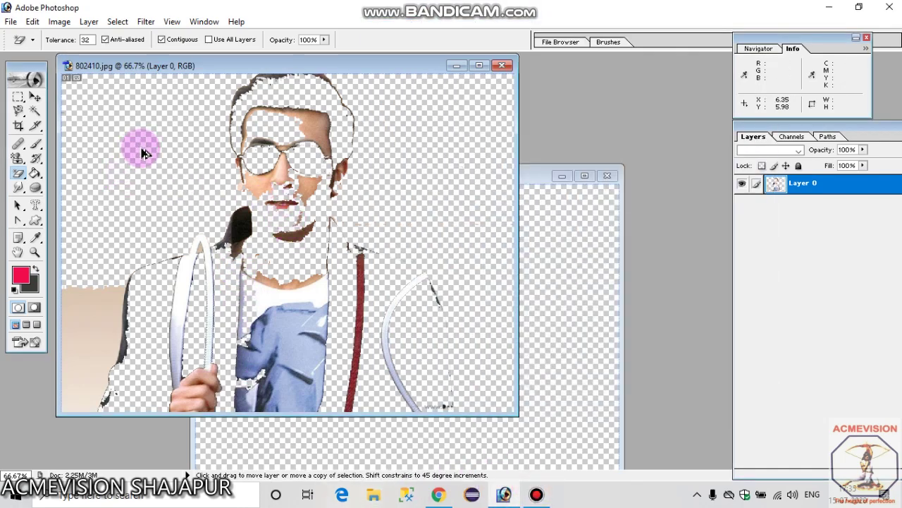
# - Step back the erasures to restore the portrait and return Untitled-1 to white
pyautogui.hotkey('ctrl', 'alt', 'z')
pyautogui.hotkey('ctrl', 'alt', 'z')
pyautogui.hotkey('ctrl', 'alt', 'z')
pyautogui.hotkey('ctrl', 'alt', 'z')
pyautogui.hotkey('ctrl', 'alt', 'z')
pyautogui.hotkey('ctrl', 'alt', 'z')
pyautogui.hotkey('ctrl', 'alt', 'z')
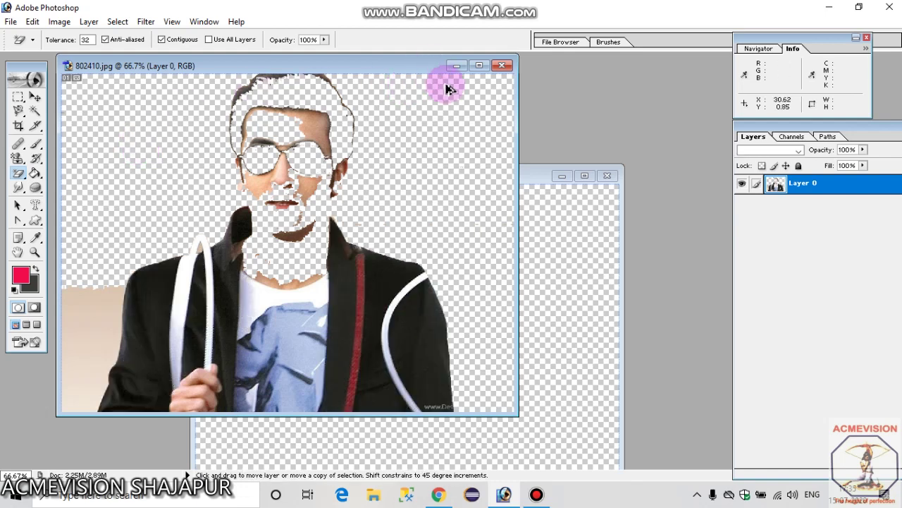
pyautogui.hotkey('ctrl', 'alt', 'z')
pyautogui.hotkey('ctrl', 'alt', 'z')
pyautogui.hotkey('ctrl', 'alt', 'z')
pyautogui.hotkey('ctrl', 'alt', 'z')
pyautogui.hotkey('ctrl', 'alt', 'z')
pyautogui.hotkey('ctrl', 'alt', 'z')
pyautogui.hotkey('ctrl', 'alt', 'z')
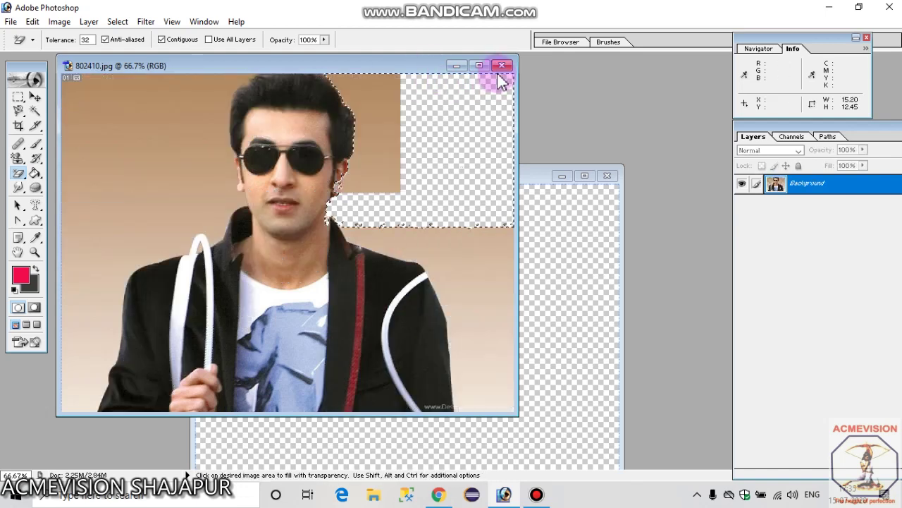
pyautogui.hotkey('ctrl', 'alt', 'z')
pyautogui.click(543, 221)
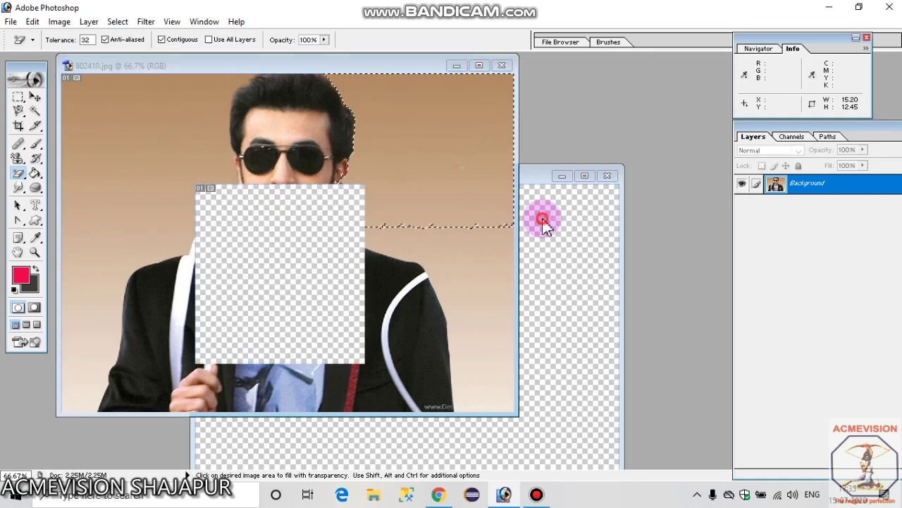
pyautogui.hotkey('ctrl', 'alt', 'z')
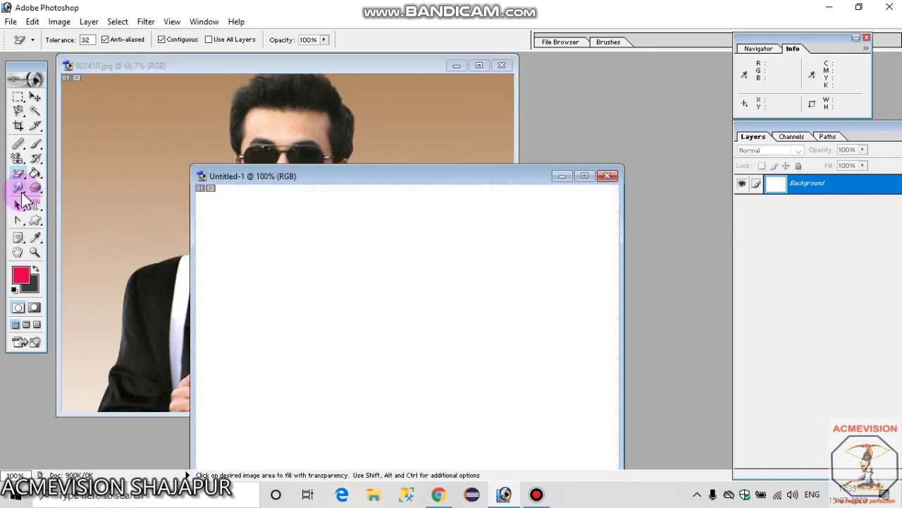
# - Select the Paint Bucket and move and enlarge the Untitled-1 window
pyautogui.click(34, 173)
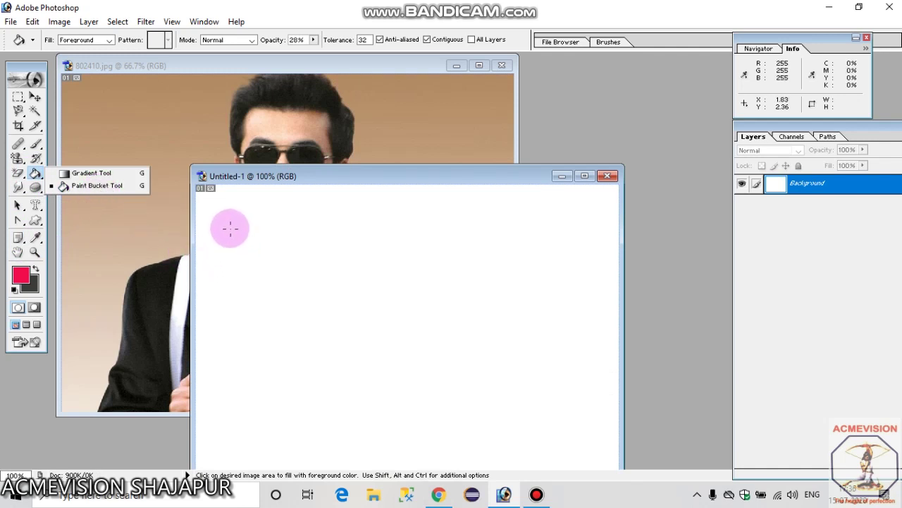
pyautogui.moveTo(252, 176); pyautogui.dragTo(188, 82)
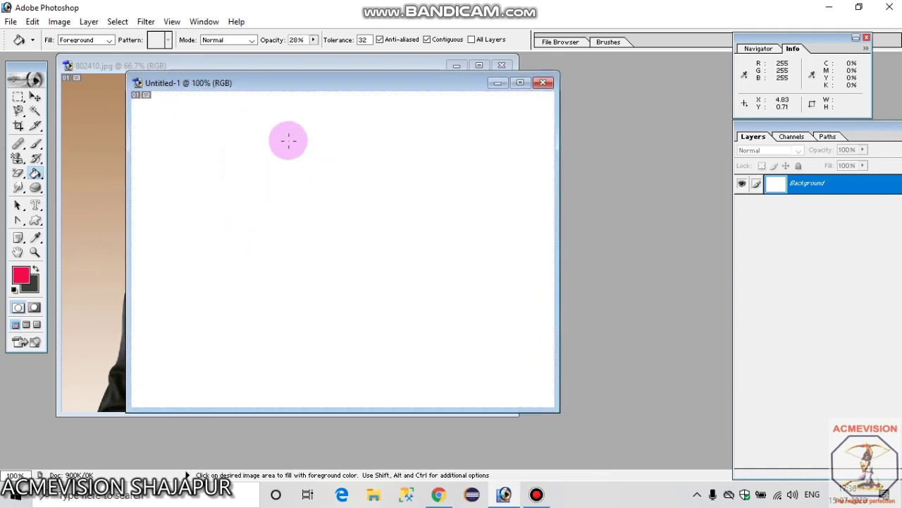
pyautogui.moveTo(557, 412); pyautogui.dragTo(687, 470)
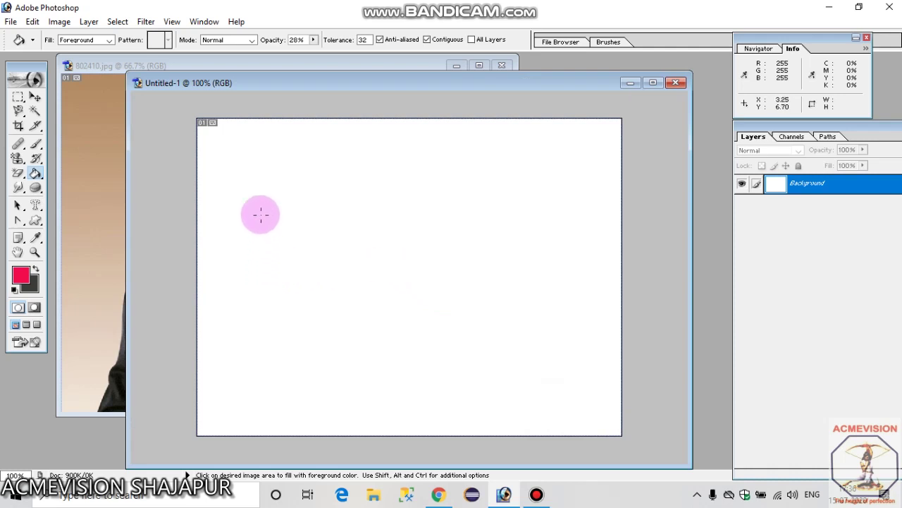
# - Switch to the Gradient Tool and choose the red-to-green gradient preset
pyautogui.click(33, 176)
pyautogui.click(90, 172)
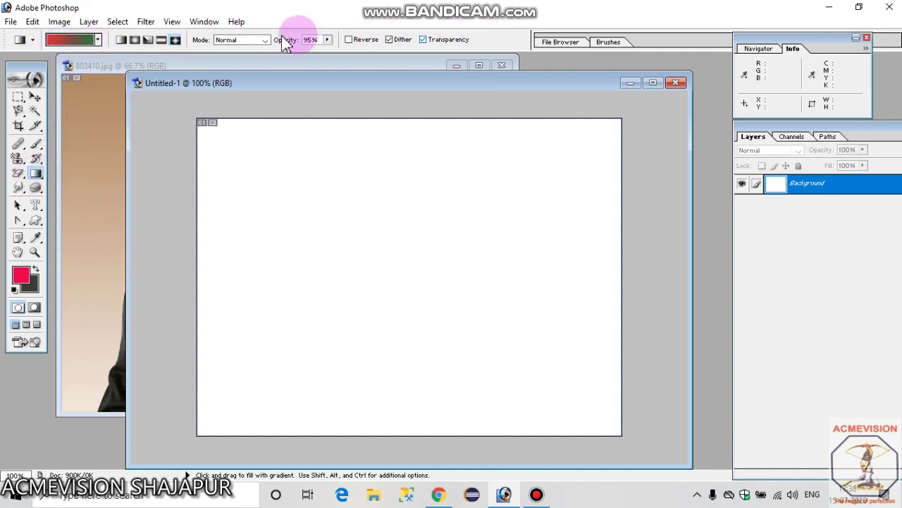
pyautogui.click(101, 42)
pyautogui.click(26, 67)
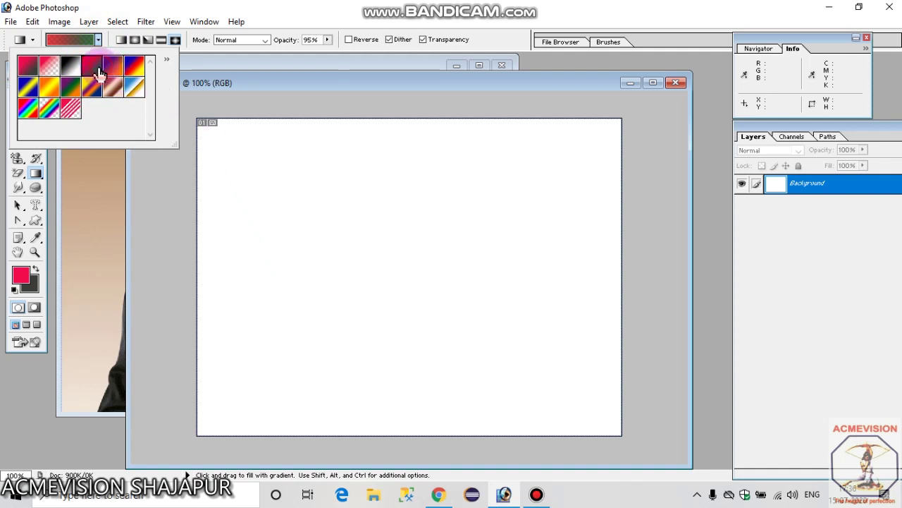
# - Drag diamond gradients on Untitled-1 until a red diamond sits near the top right on green
pyautogui.moveTo(358, 249)
pyautogui.mouseDown()
pyautogui.moveTo(339, 248)
pyautogui.moveTo(283, 302)
pyautogui.mouseUp()
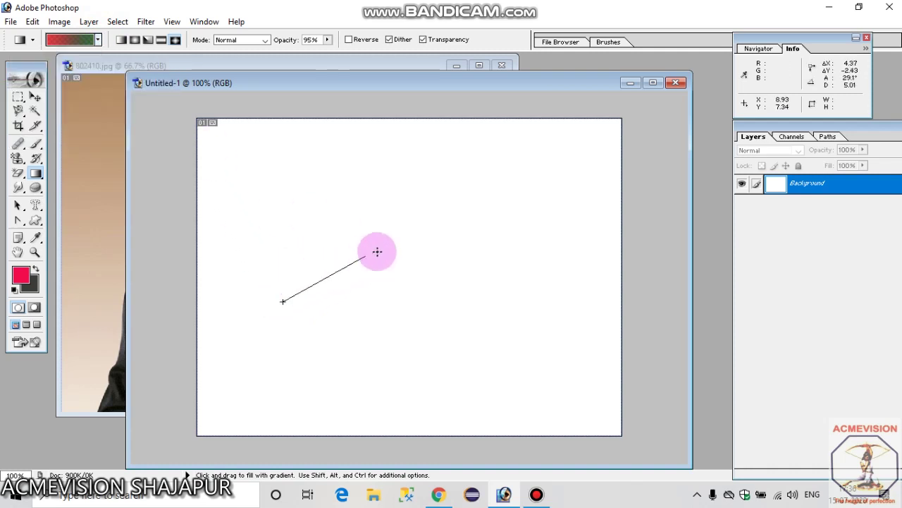
pyautogui.moveTo(283, 301); pyautogui.dragTo(413, 239)
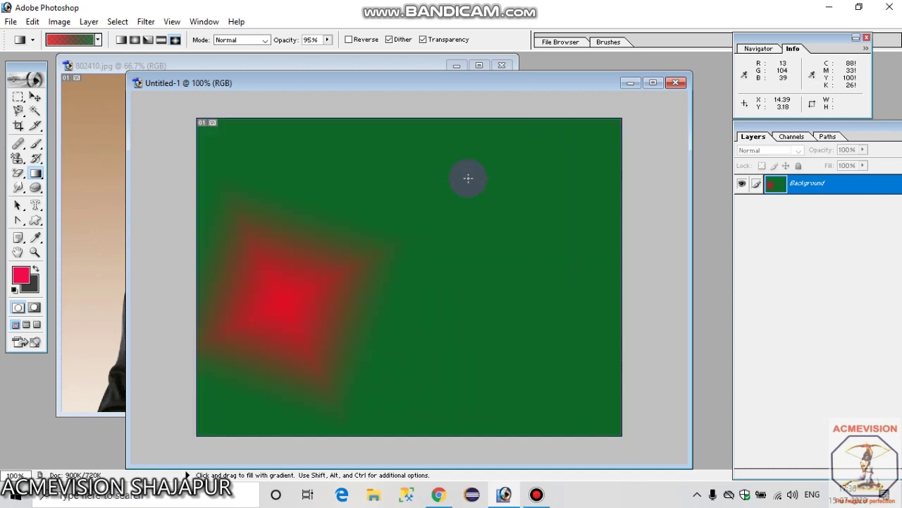
pyautogui.moveTo(468, 178); pyautogui.dragTo(401, 337)
pyautogui.moveTo(312, 190); pyautogui.dragTo(361, 268)
pyautogui.moveTo(554, 210)
pyautogui.mouseDown()
pyautogui.moveTo(491, 295)
pyautogui.moveTo(489, 278)
pyautogui.mouseUp()
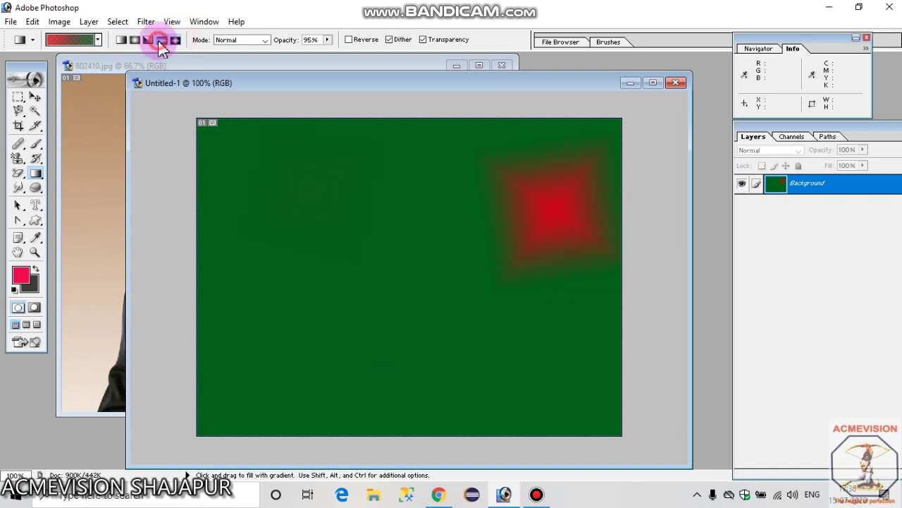
# - Try red-on-green radial, angle and reflected gradients on the canvas
pyautogui.moveTo(277, 160); pyautogui.dragTo(354, 326)
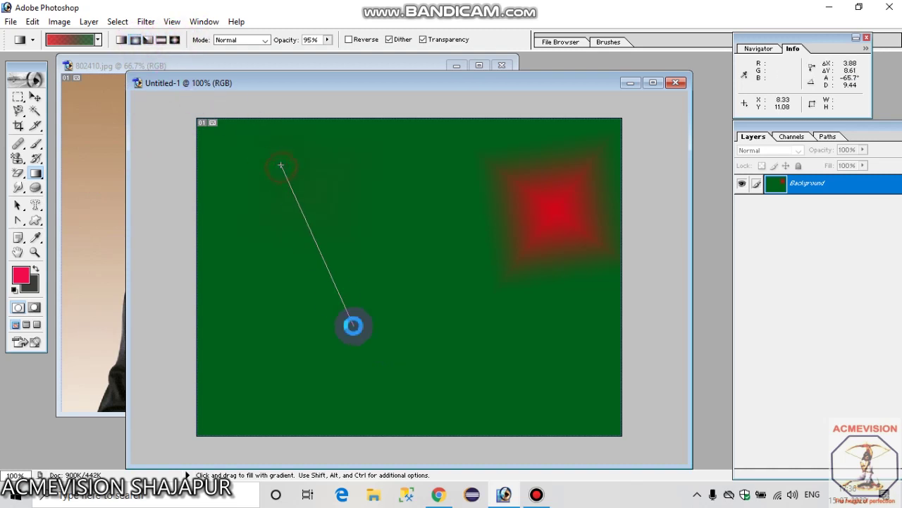
pyautogui.moveTo(439, 181); pyautogui.dragTo(396, 292)
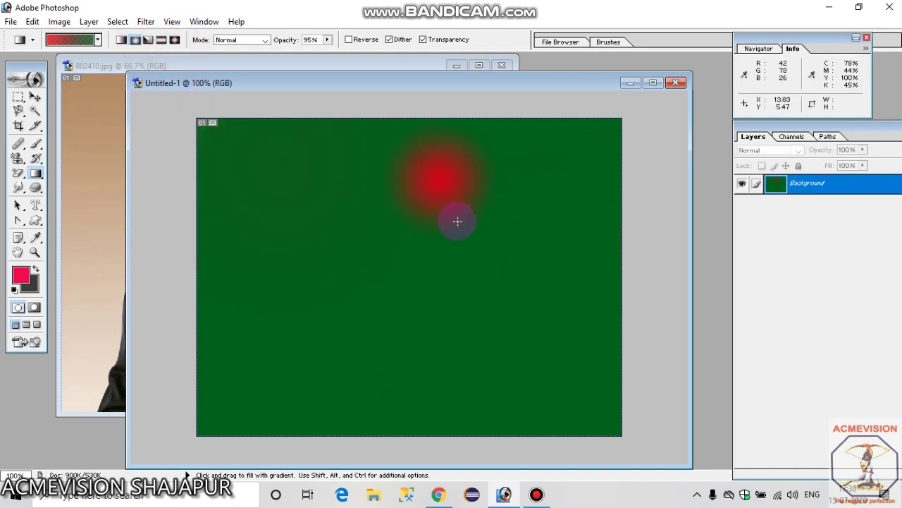
pyautogui.moveTo(456, 220); pyautogui.dragTo(361, 180)
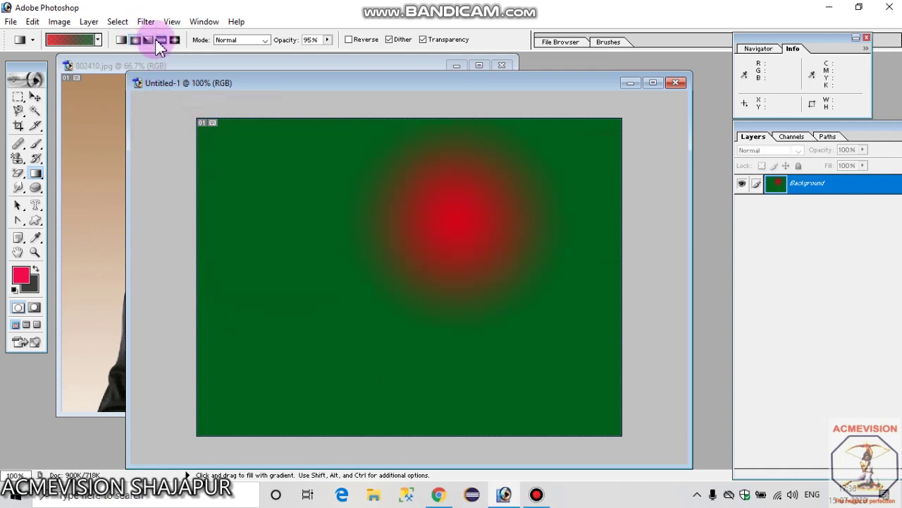
pyautogui.moveTo(358, 197); pyautogui.dragTo(359, 293)
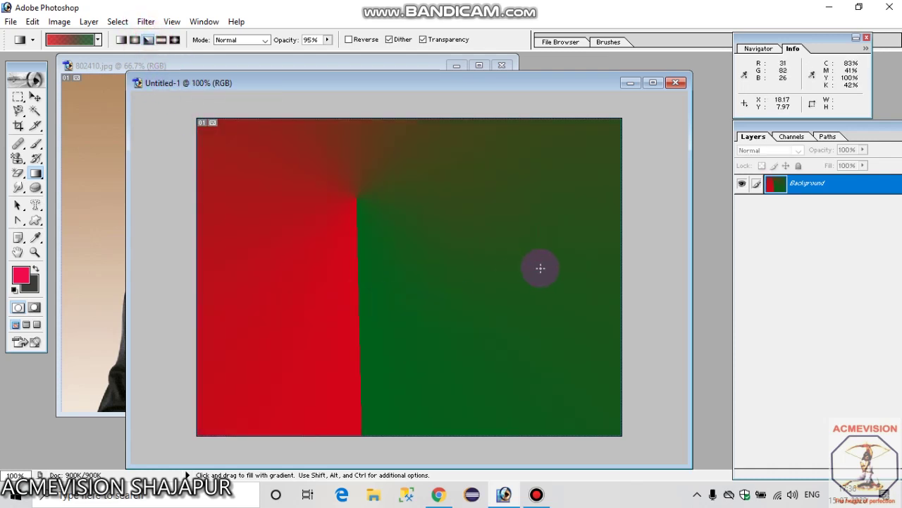
pyautogui.moveTo(542, 268); pyautogui.dragTo(484, 309)
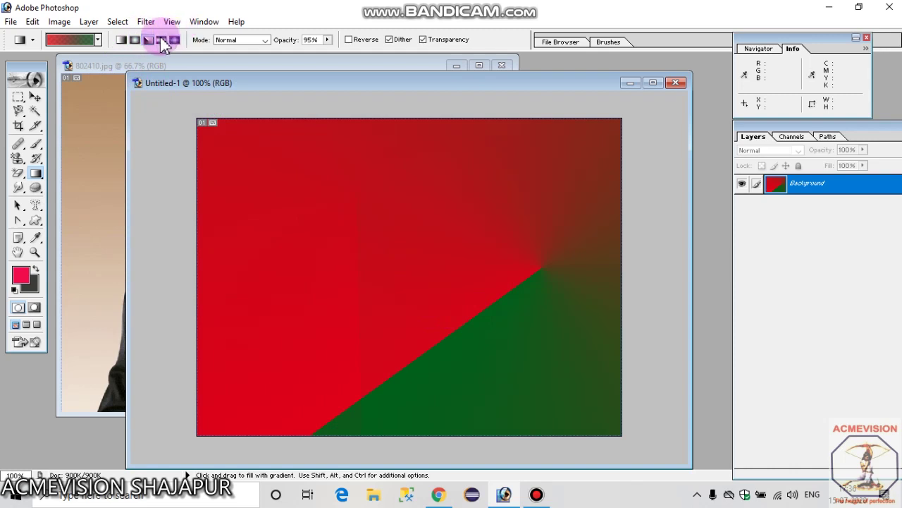
pyautogui.moveTo(399, 266); pyautogui.dragTo(371, 326)
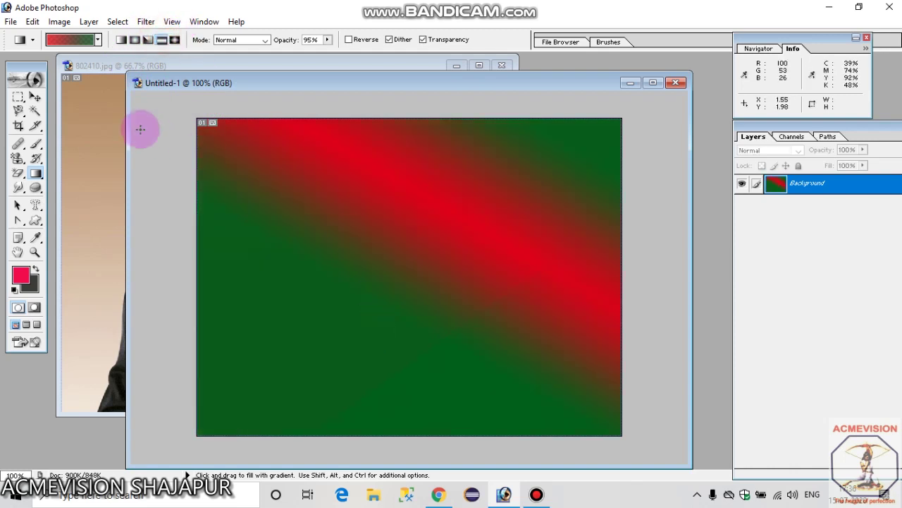
# - Draw a diagonal red-to-green linear gradient and set gradient opacity to 26%
pyautogui.click(121, 39)
pyautogui.moveTo(288, 193); pyautogui.dragTo(407, 322)
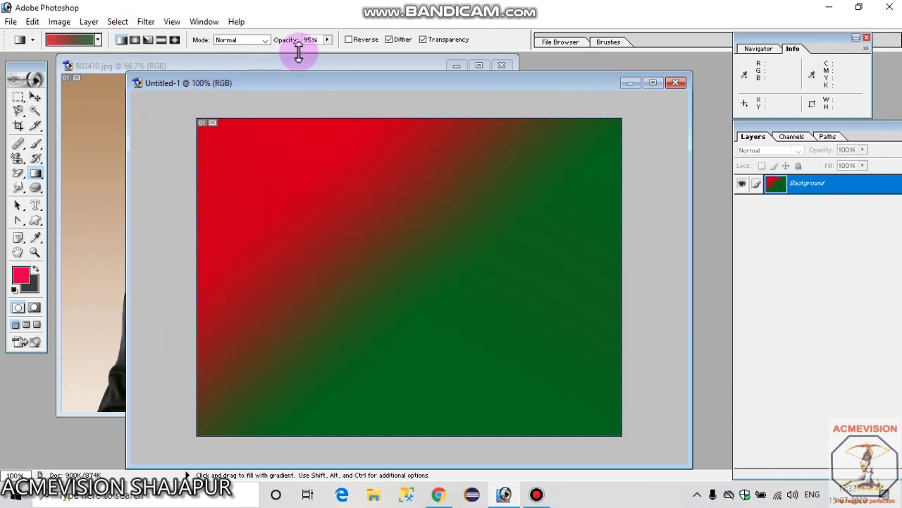
pyautogui.click(326, 40)
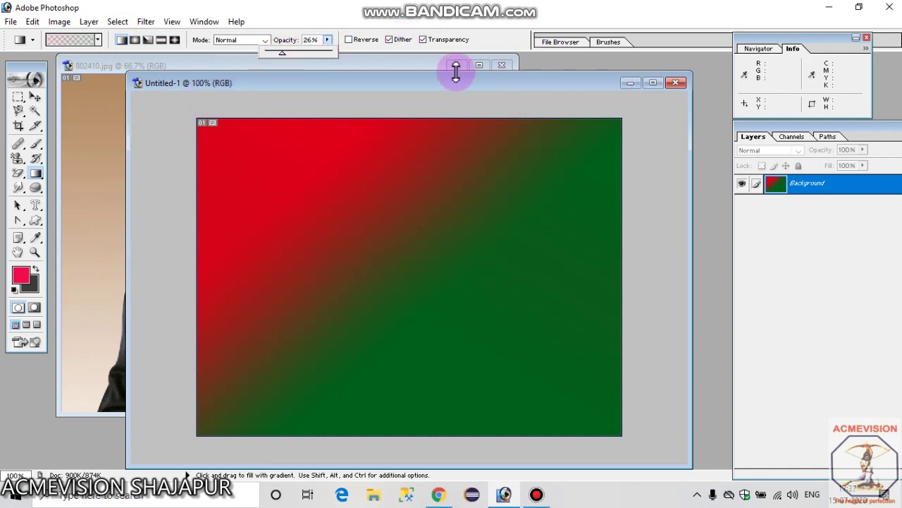
pyautogui.click(116, 159)
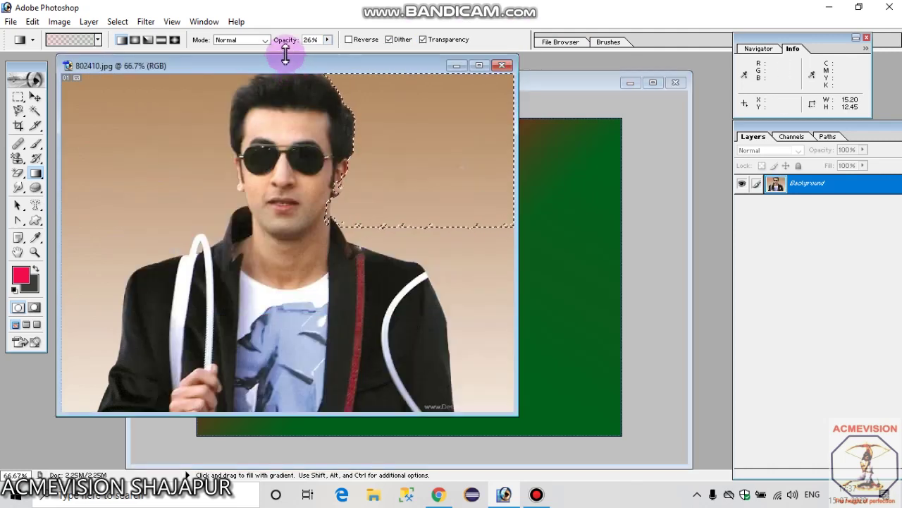
# - Fill the selected portrait background with the gradient, then clear the selection
pyautogui.moveTo(161, 137); pyautogui.dragTo(312, 421)
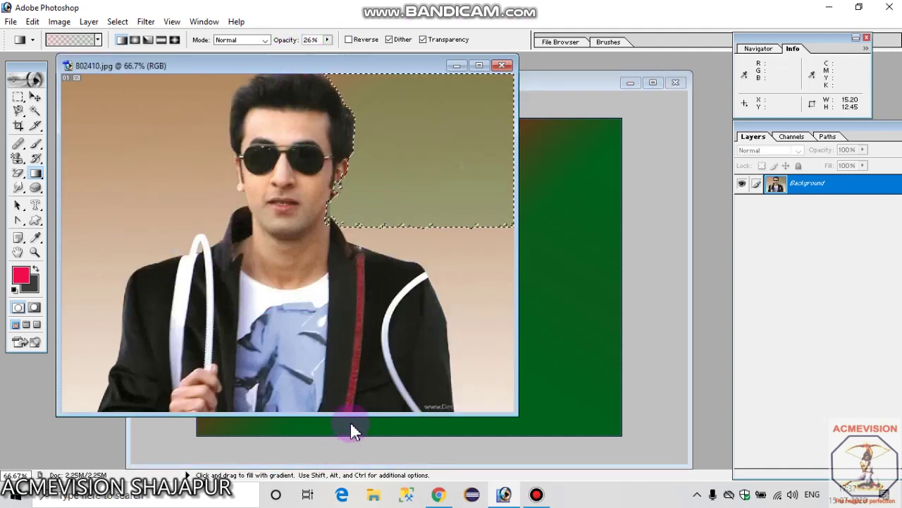
pyautogui.click(18, 96)
pyautogui.click(118, 167)
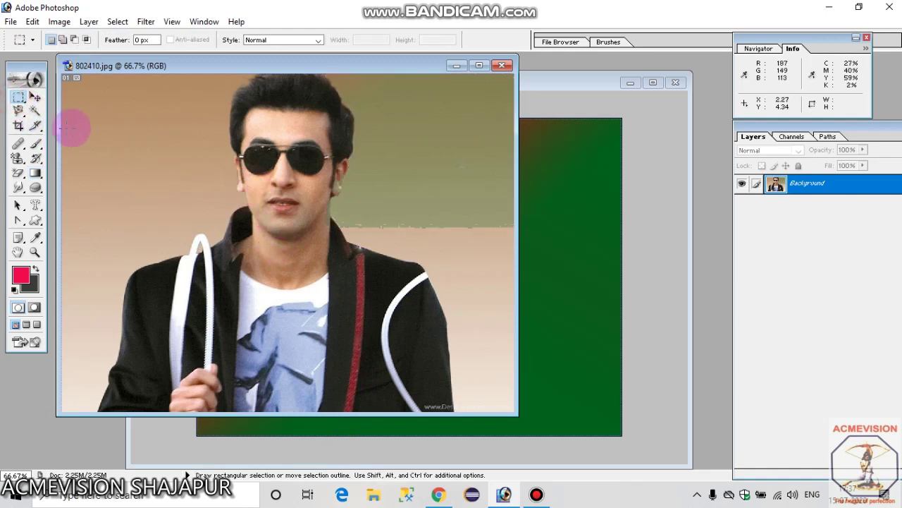
# - Wash the whole portrait with translucent red-to-green gradients, then bring Untitled-1 forward
pyautogui.click(35, 173)
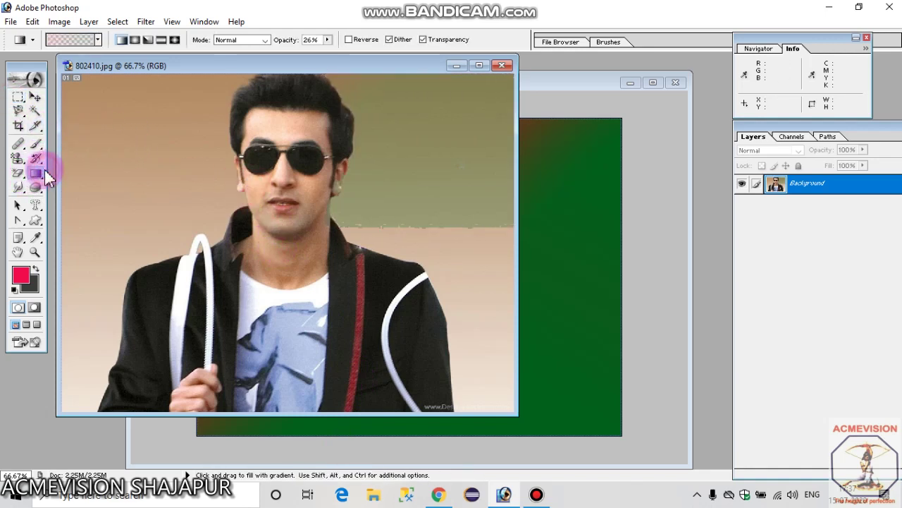
pyautogui.moveTo(141, 137); pyautogui.dragTo(460, 398)
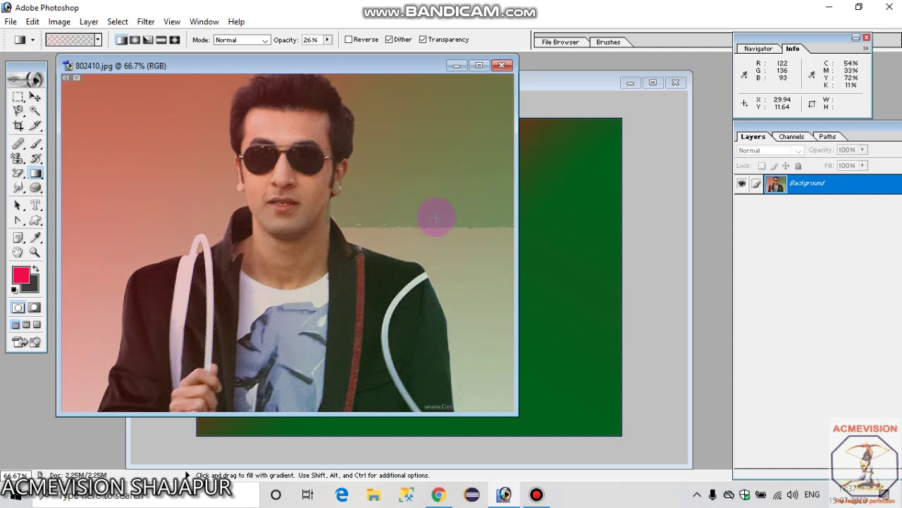
pyautogui.moveTo(433, 212); pyautogui.dragTo(359, 298)
pyautogui.moveTo(353, 228); pyautogui.dragTo(345, 249)
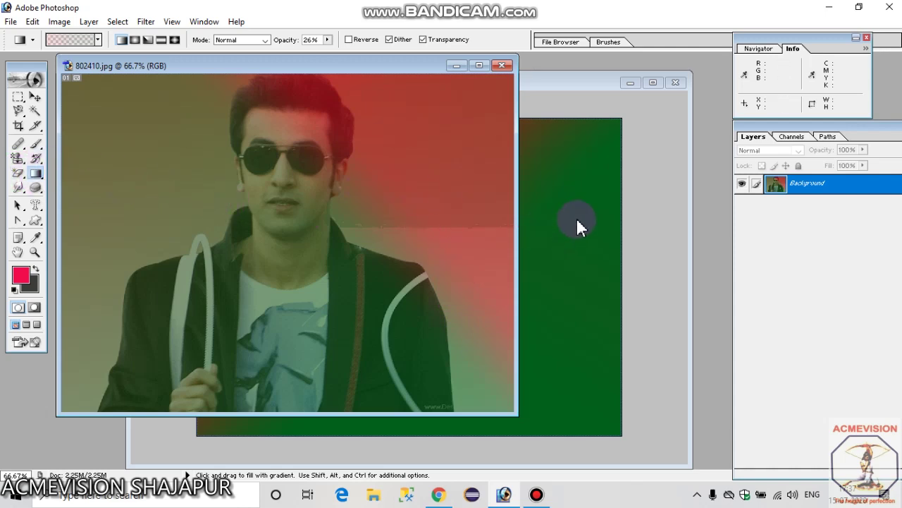
pyautogui.click(554, 233)
pyautogui.click(98, 40)
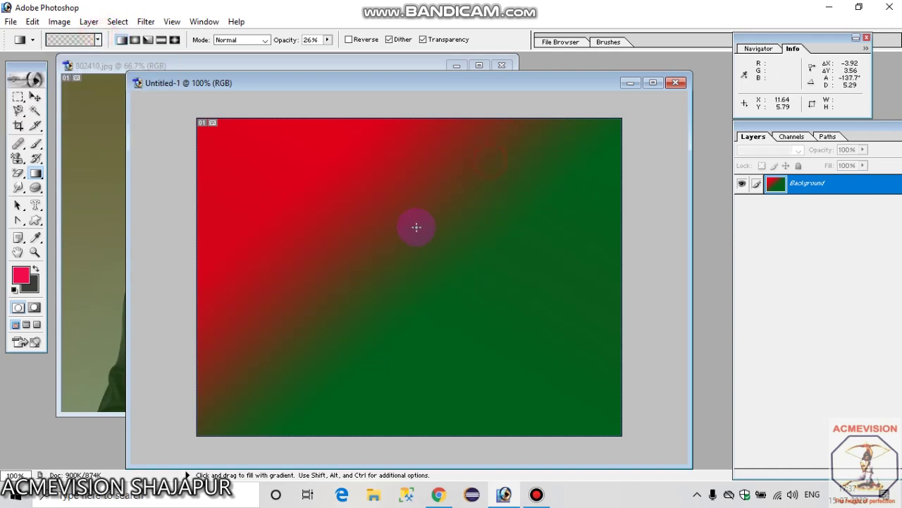
# - Layer gradients from a new preset on Untitled-1 into an orange-olive blend with a yellow-green streak
pyautogui.moveTo(415, 226); pyautogui.dragTo(90, 166)
pyautogui.click(98, 39)
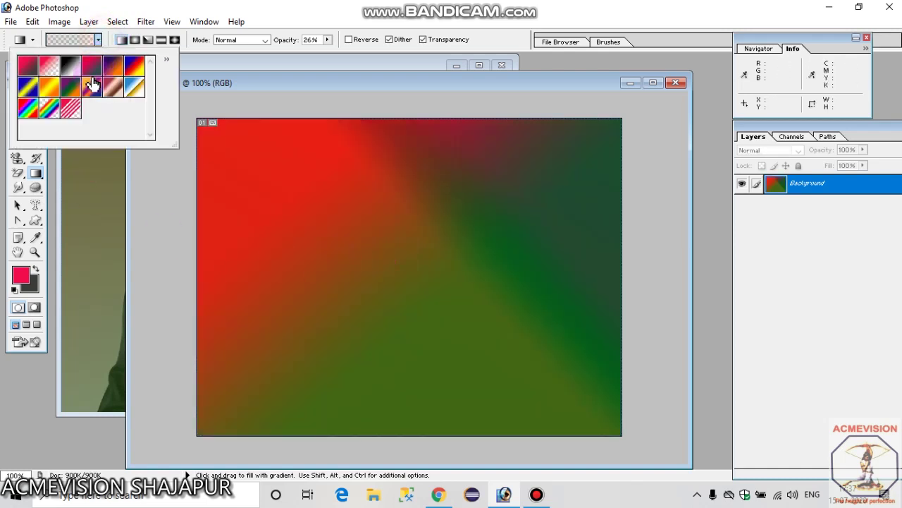
pyautogui.click(44, 71)
pyautogui.moveTo(395, 169)
pyautogui.mouseDown()
pyautogui.moveTo(457, 276)
pyautogui.moveTo(523, 256)
pyautogui.mouseUp()
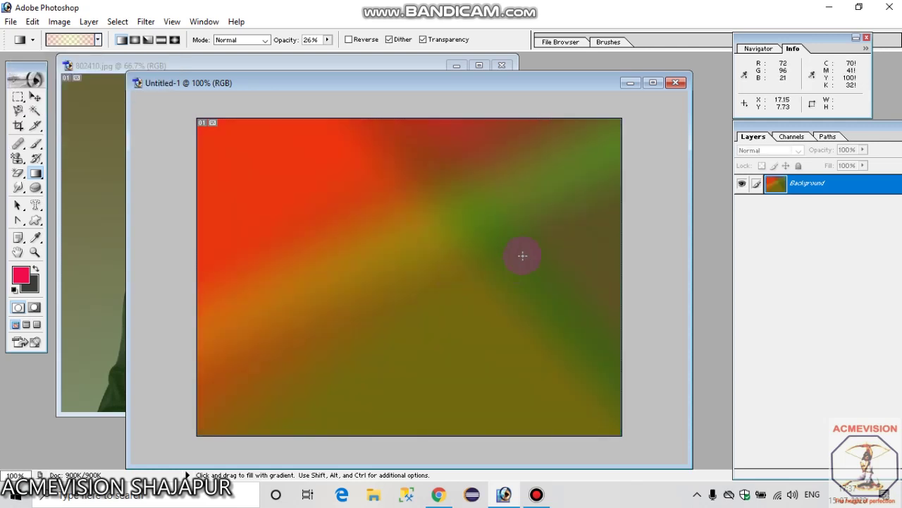
pyautogui.moveTo(464, 292); pyautogui.dragTo(441, 209)
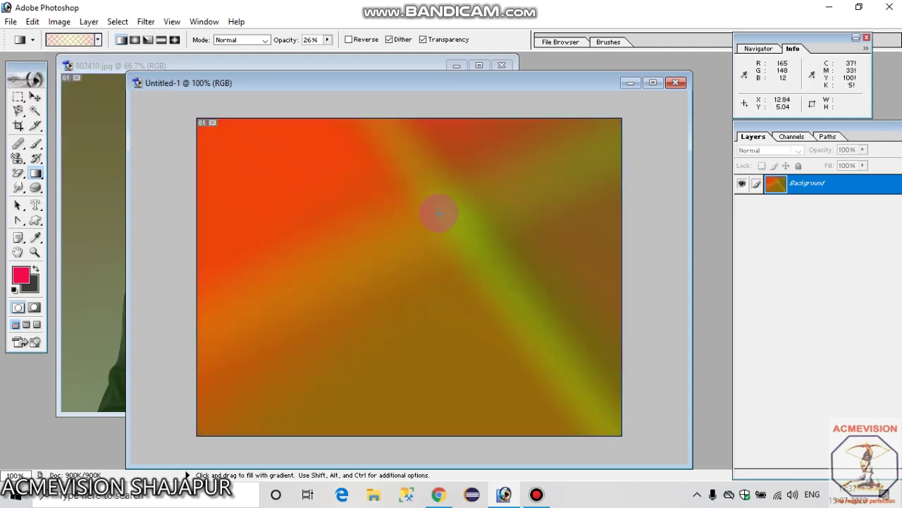
pyautogui.click(99, 41)
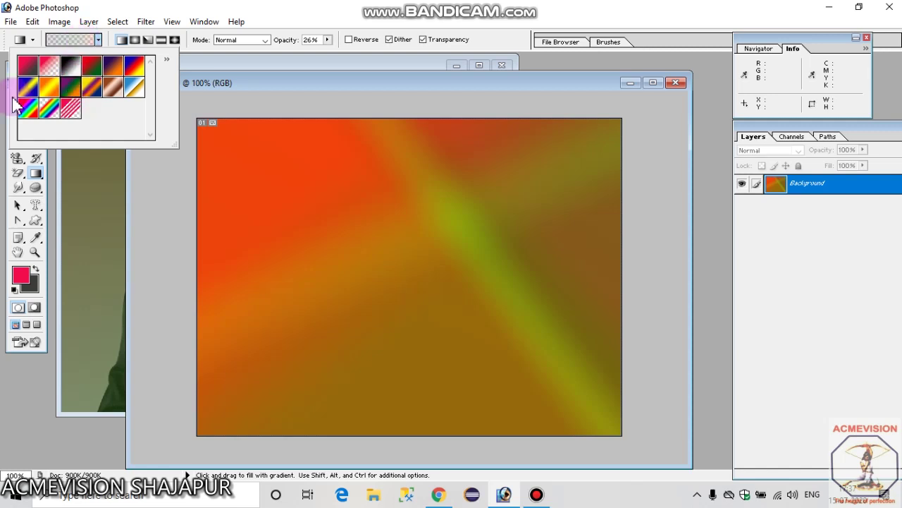
pyautogui.click(196, 176)
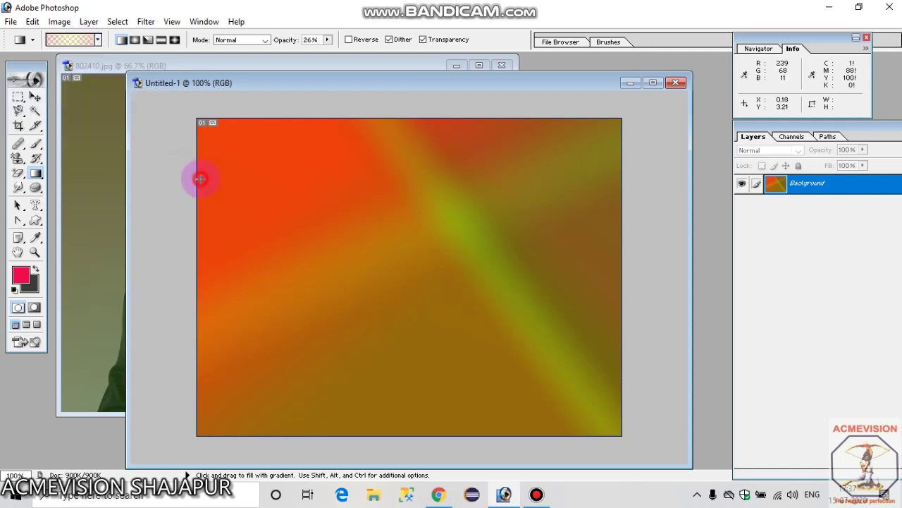
# - Change the gradient's left stop from orange to red in the Gradient Editor
pyautogui.click(78, 44)
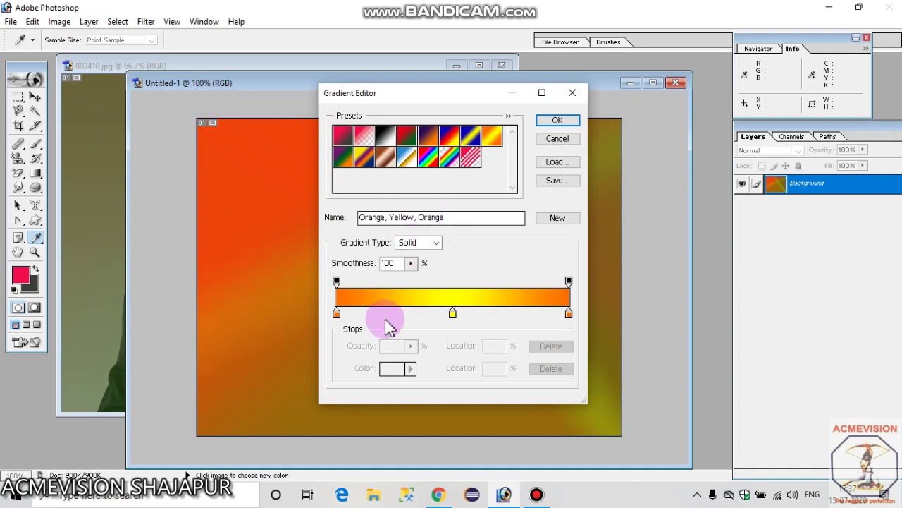
pyautogui.click(337, 312)
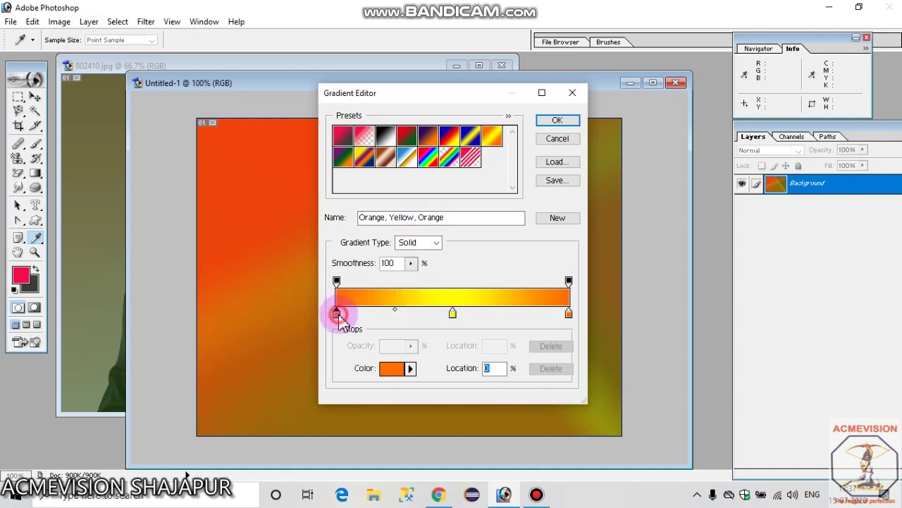
pyautogui.click(392, 369)
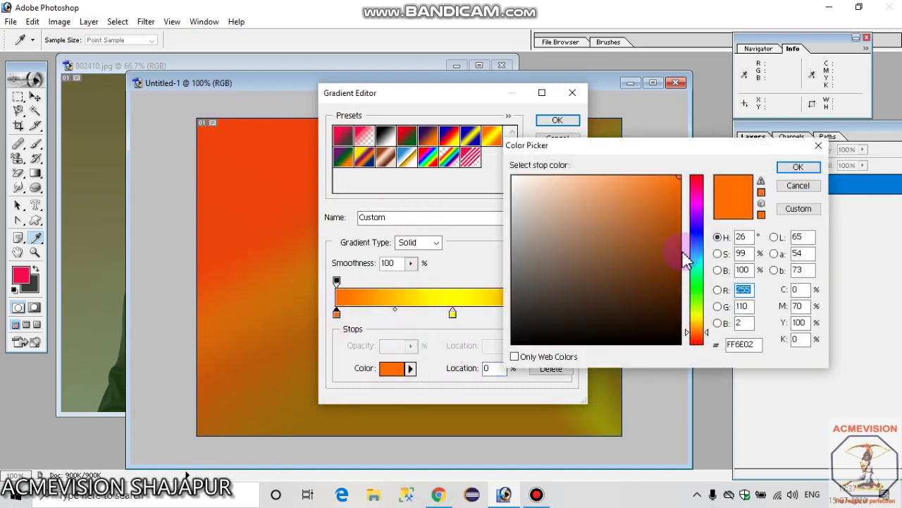
pyautogui.click(696, 181)
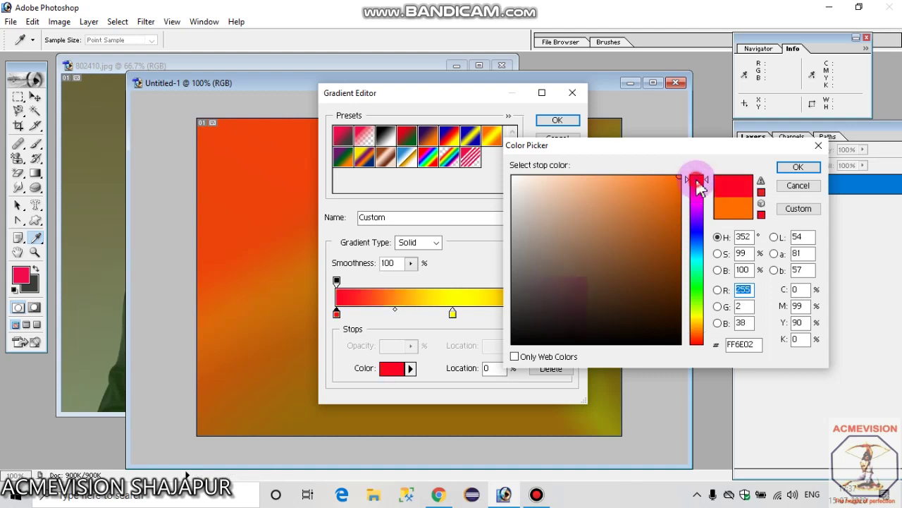
pyautogui.click(797, 167)
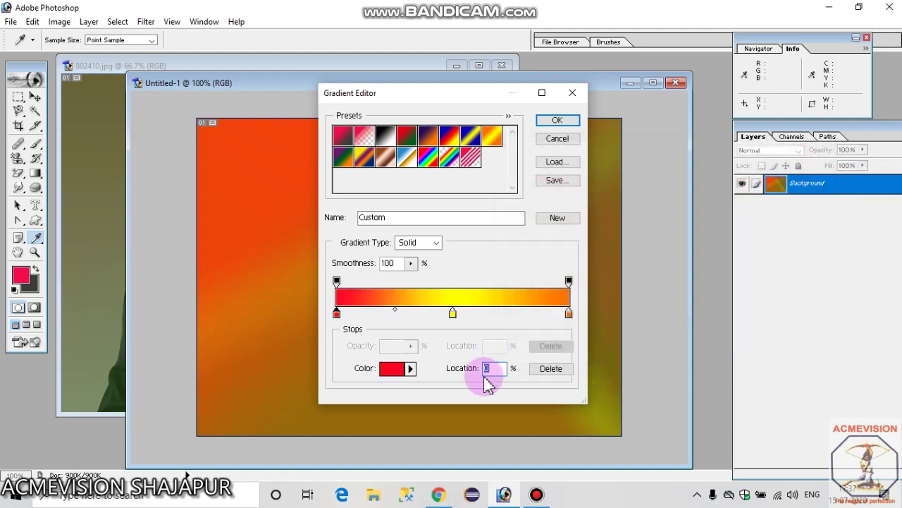
pyautogui.click(557, 120)
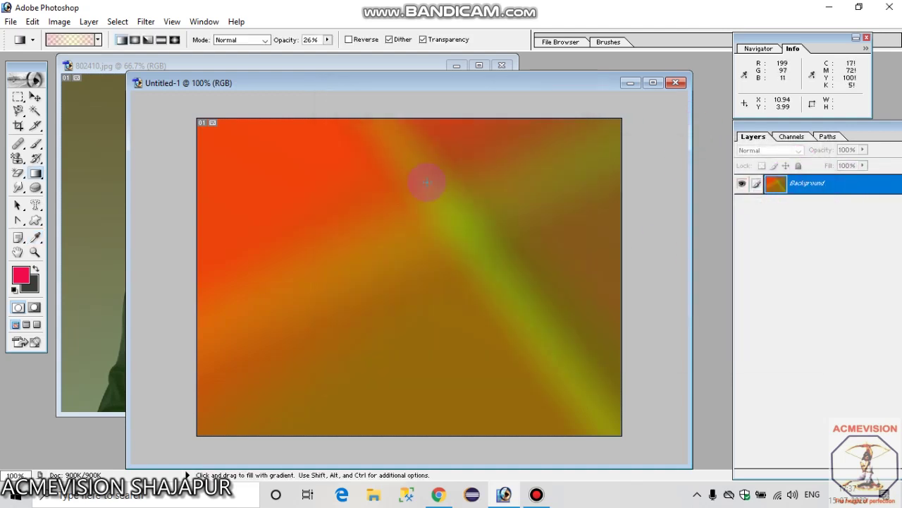
# - Blend two more gradients on Untitled-1, close it without saving, and leave opacity at 26%
pyautogui.moveTo(423, 181); pyautogui.dragTo(373, 282)
pyautogui.moveTo(667, 207); pyautogui.dragTo(382, 377)
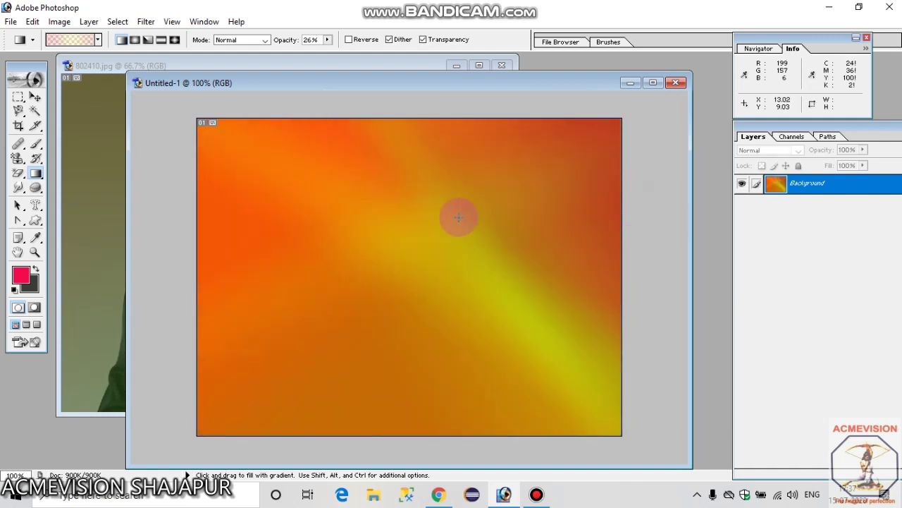
pyautogui.click(676, 84)
pyautogui.click(469, 194)
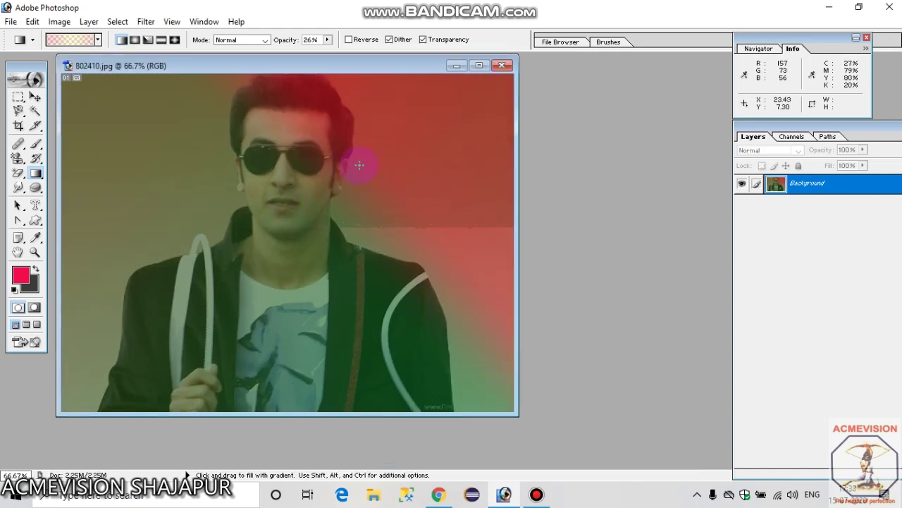
pyautogui.click(327, 41)
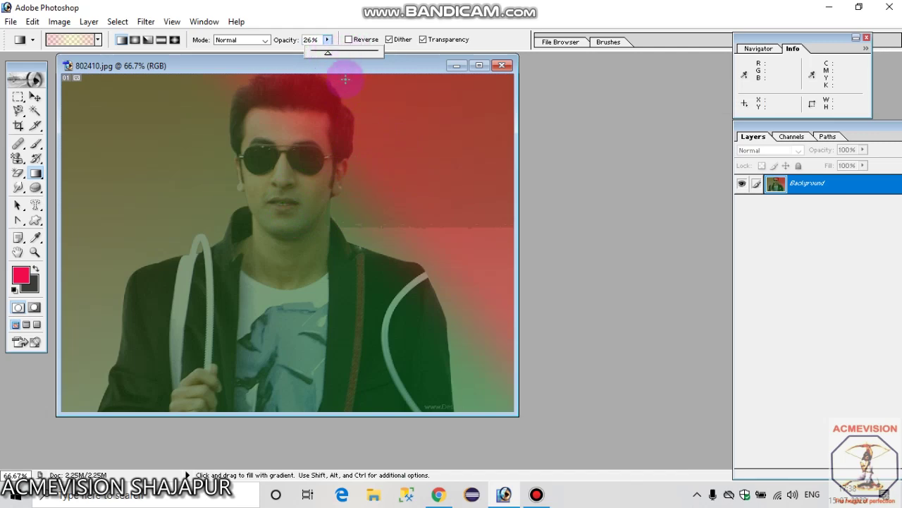
pyautogui.click(347, 141)
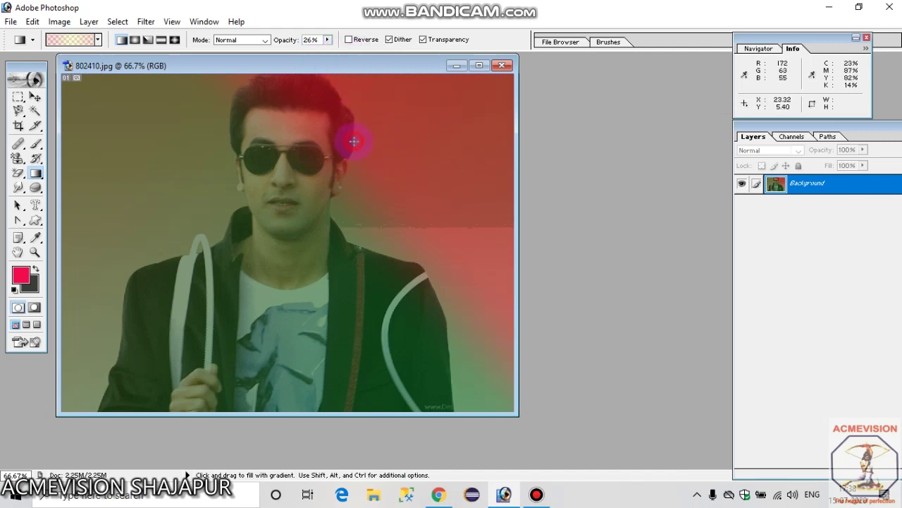
# - Switch from the Gradient Tool to the Paint Bucket Tool in the same tool group
pyautogui.click(35, 157)
pyautogui.click(36, 173)
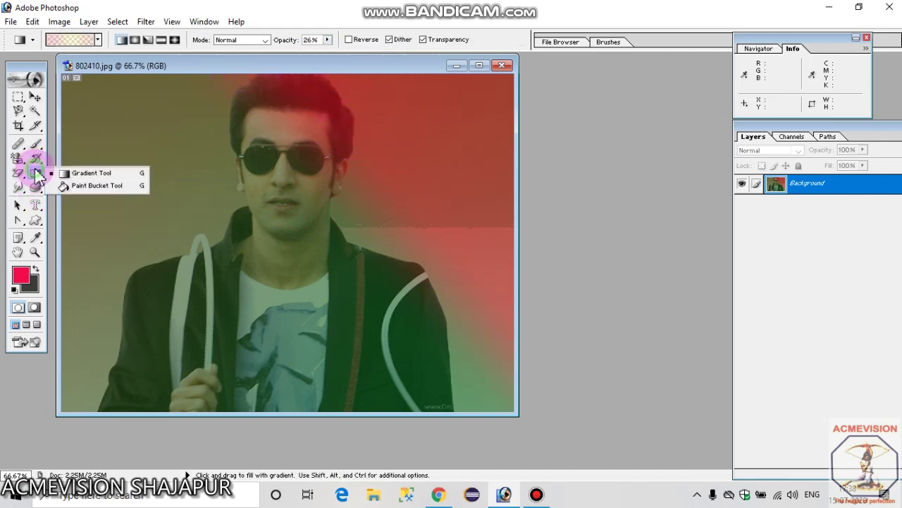
pyautogui.click(97, 185)
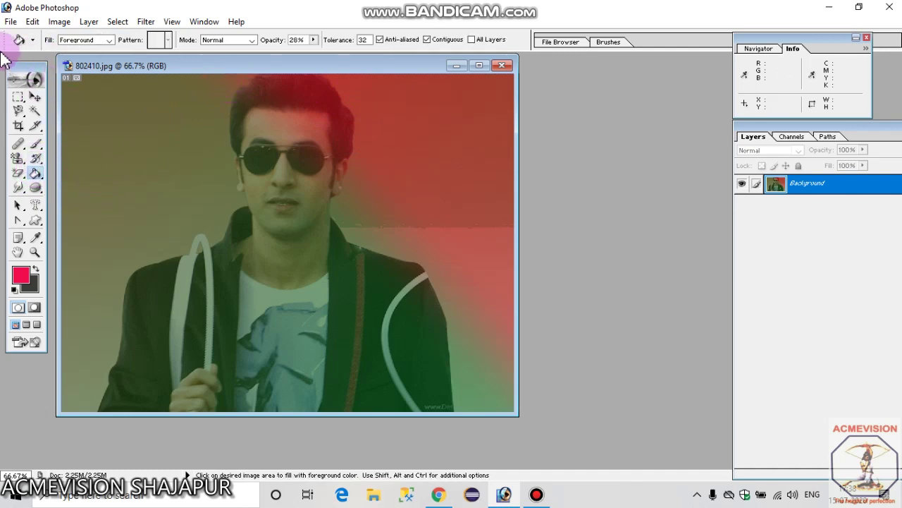
# - Create a new blank 640 x 480 document and move its window beside the portrait
pyautogui.click(12, 24)
pyautogui.click(32, 37)
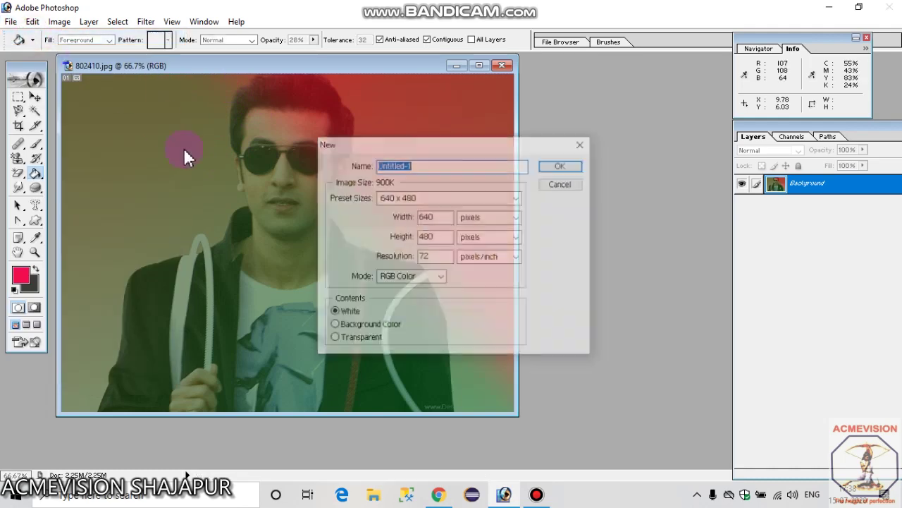
pyautogui.click(547, 167)
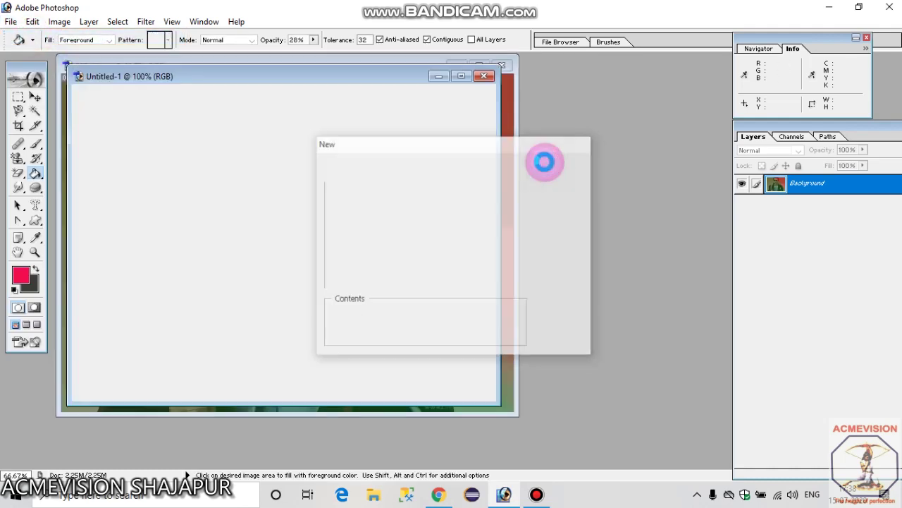
pyautogui.moveTo(318, 78); pyautogui.dragTo(478, 128)
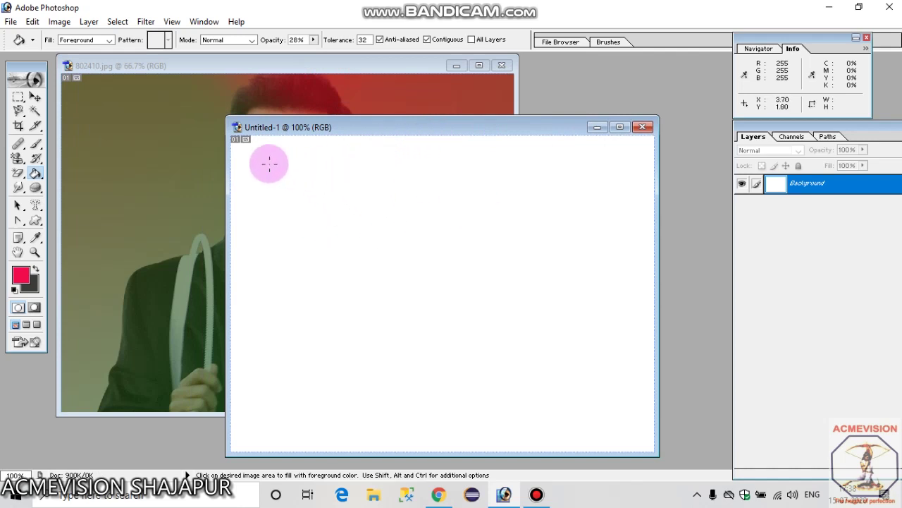
# - Bucket-fill Untitled-1 with translucent red, then refill it green, and return to the portrait
pyautogui.click(303, 213)
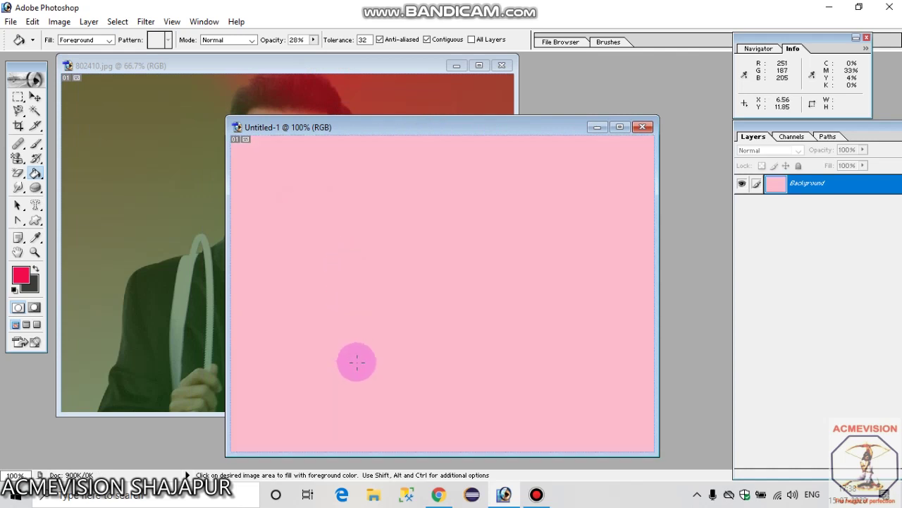
pyautogui.click(22, 277)
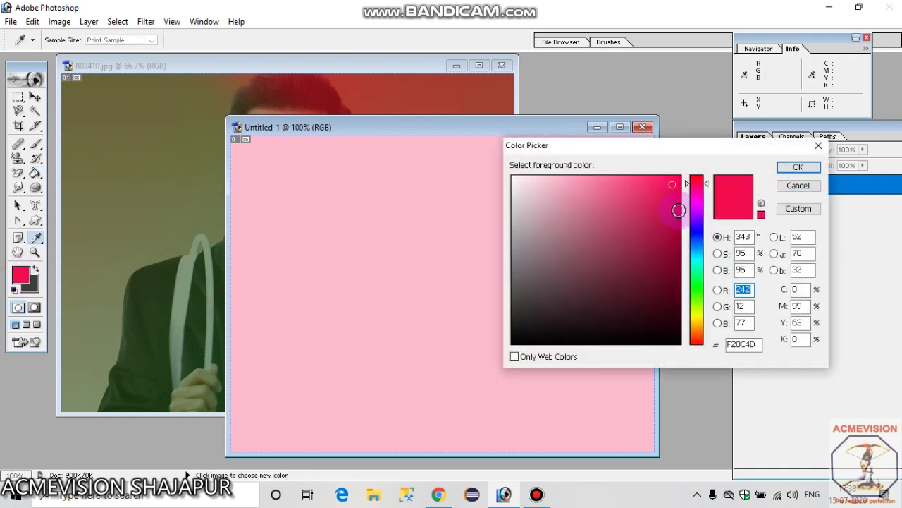
pyautogui.click(706, 275)
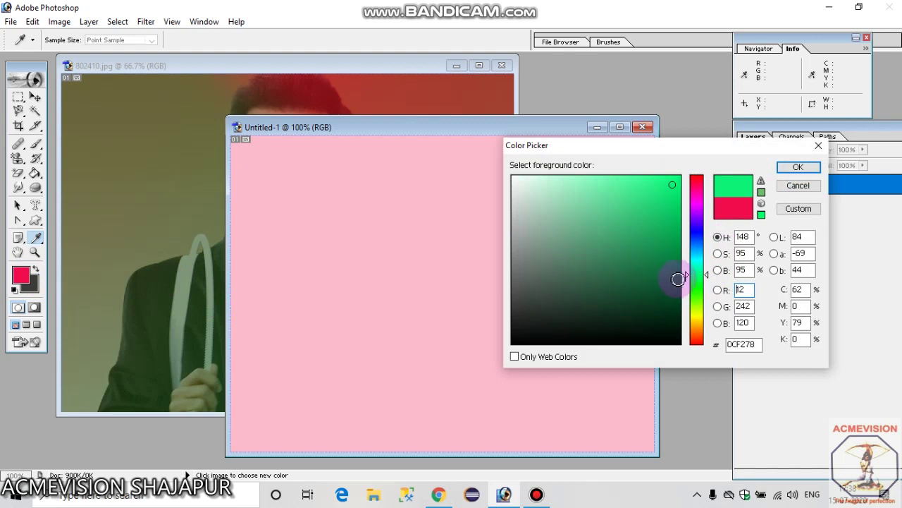
pyautogui.click(798, 167)
pyautogui.press('g')
pyautogui.click(523, 164)
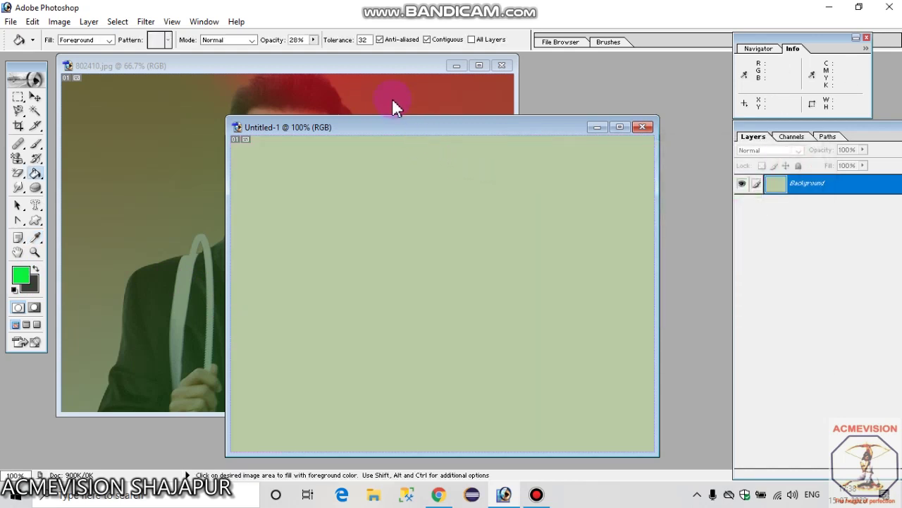
pyautogui.click(393, 100)
# - Bucket-fill the portrait's red background, diagonal band and several jacket areas with green
pyautogui.click(393, 113)
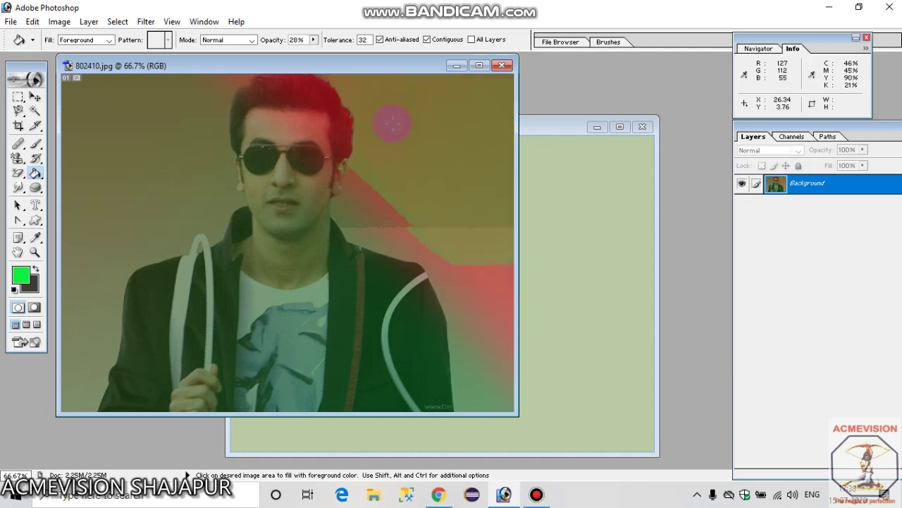
pyautogui.click(205, 131)
pyautogui.click(428, 287)
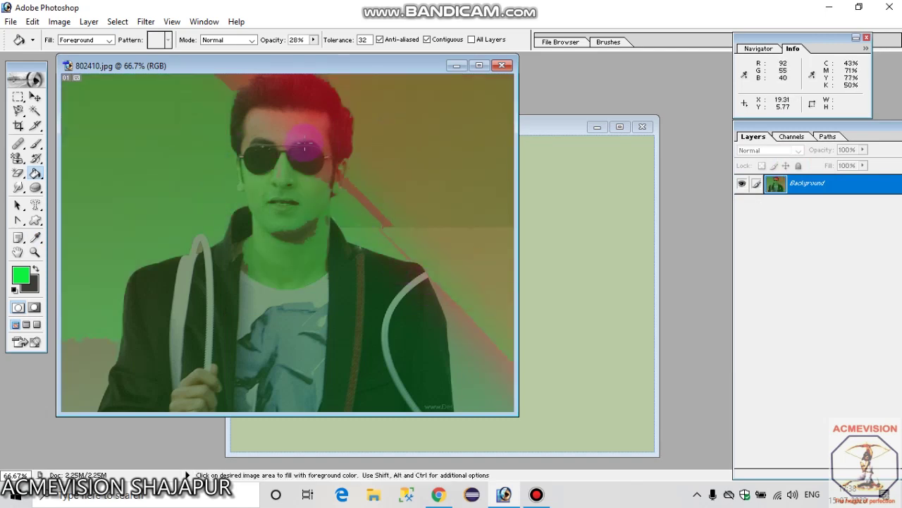
pyautogui.click(343, 318)
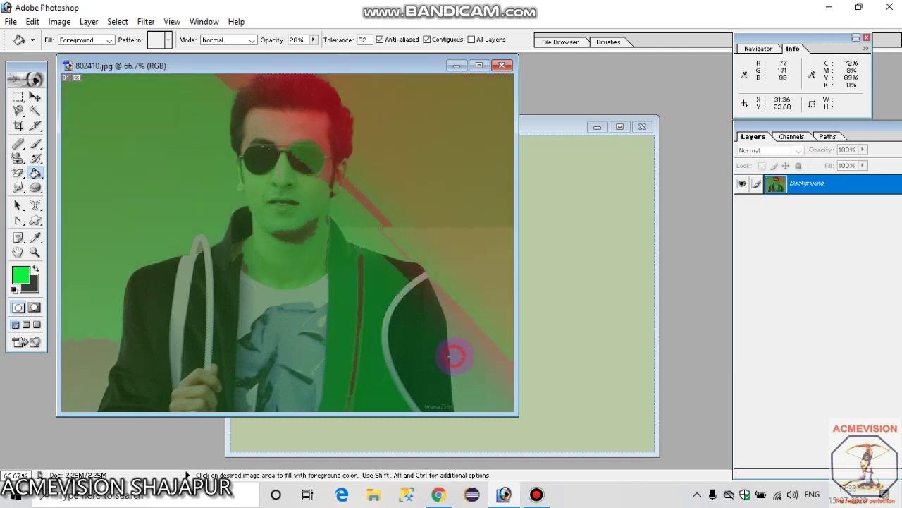
pyautogui.click(423, 336)
pyautogui.click(227, 318)
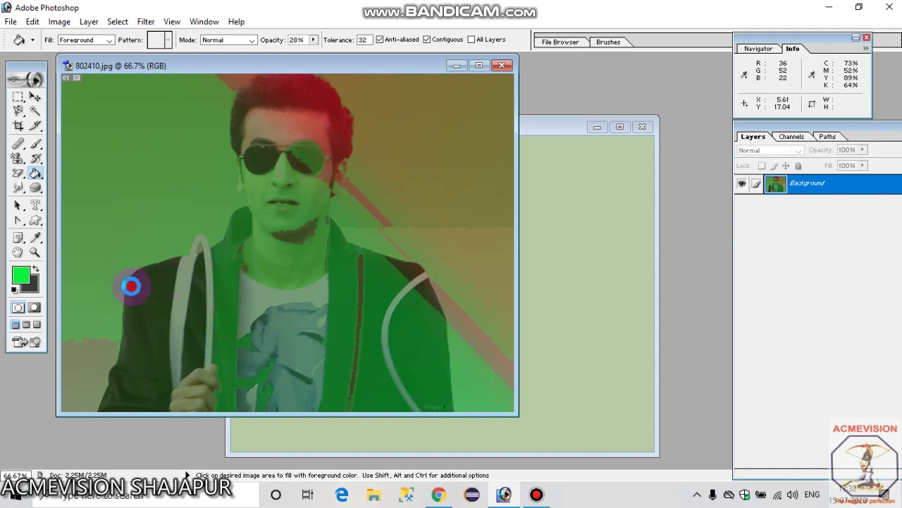
pyautogui.click(131, 285)
pyautogui.click(393, 260)
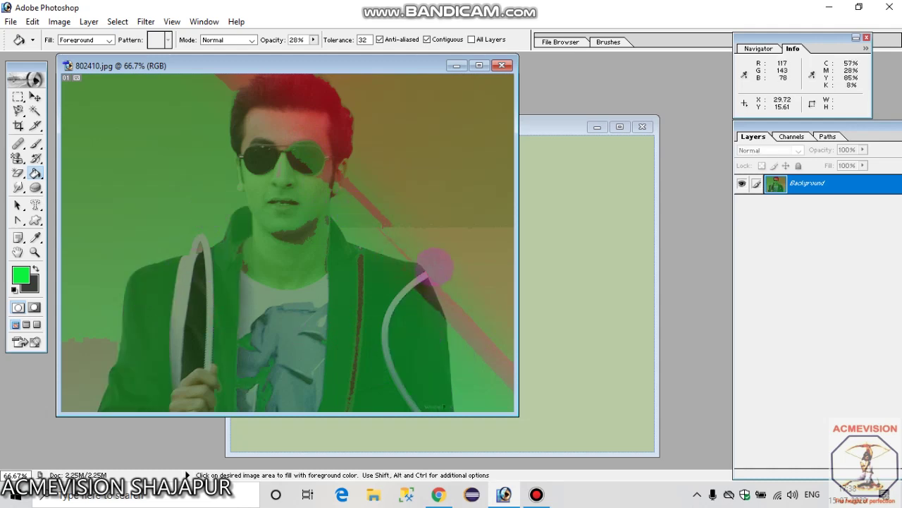
# - Fill the hair and light diagonal band green, then undo the last two fills with Ctrl+Alt+Z
pyautogui.click(310, 112)
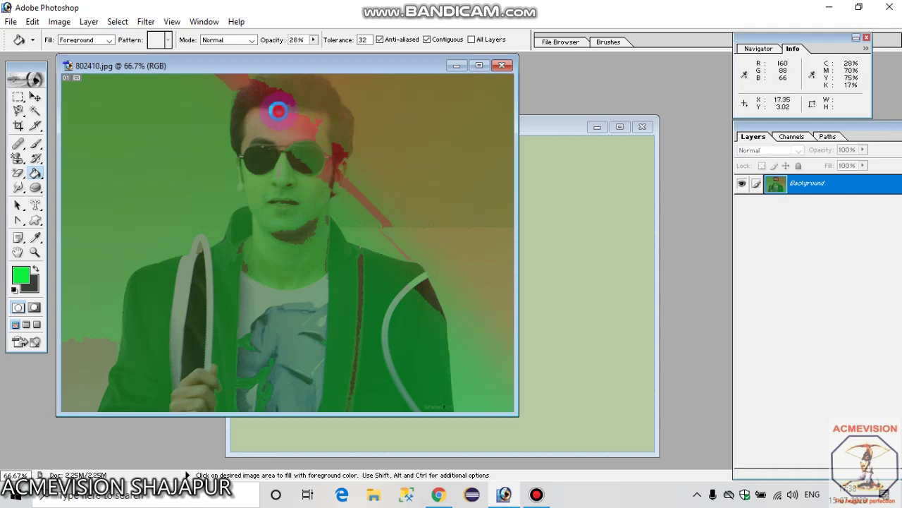
pyautogui.click(260, 97)
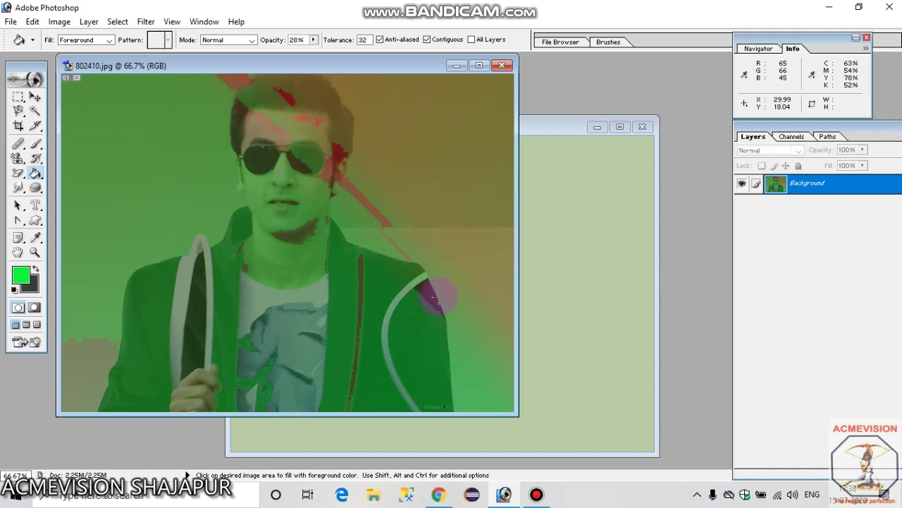
pyautogui.click(439, 294)
pyautogui.press('ctrl')
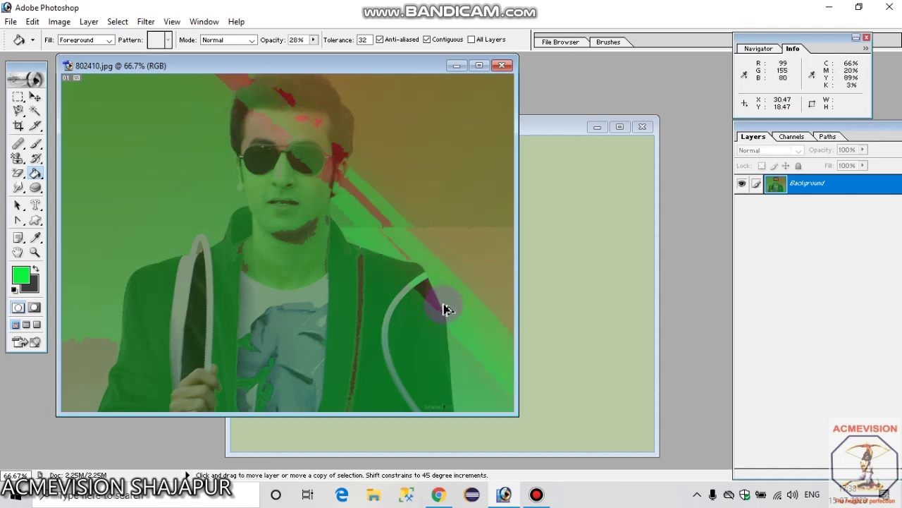
pyautogui.hotkey('ctrl', 'alt', 'z')
pyautogui.hotkey('ctrl', 'alt', 'z')
pyautogui.hotkey('ctrl', 'alt', 'z')
pyautogui.hotkey('ctrl', 'alt', 'z')
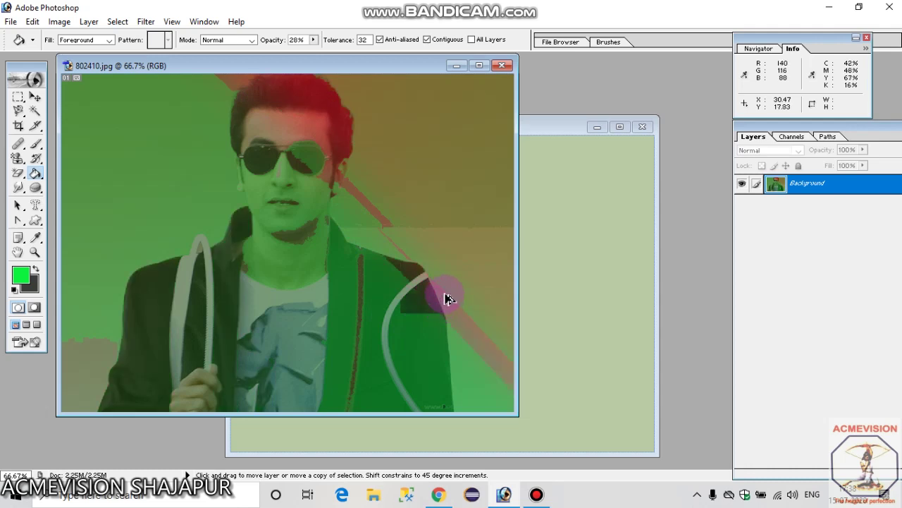
pyautogui.hotkey('ctrl', 'alt', 'z')
pyautogui.hotkey('ctrl', 'alt', 'z')
pyautogui.hotkey('ctrl', 'alt', 'z')
pyautogui.hotkey('ctrl', 'alt', 'z')
pyautogui.hotkey('ctrl', 'alt', 'z')
pyautogui.hotkey('ctrl', 'alt', 'z')
pyautogui.hotkey('ctrl', 'alt', 'z')
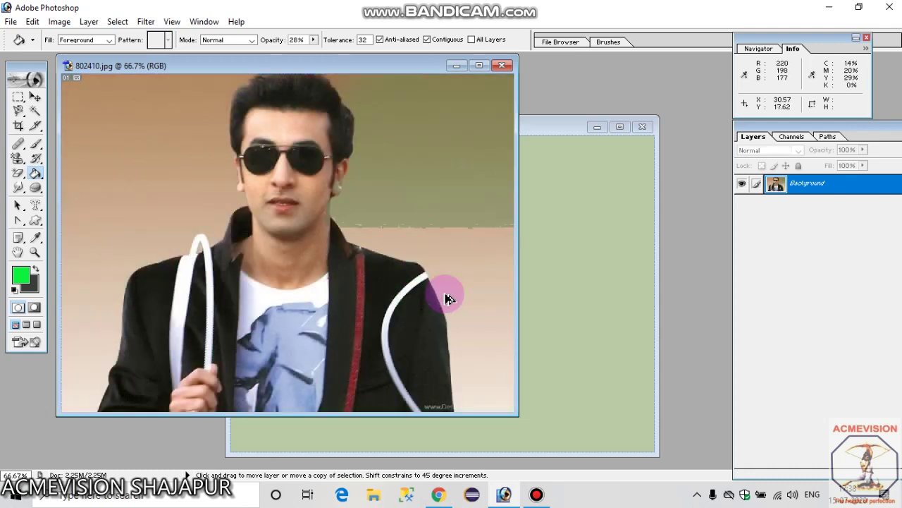